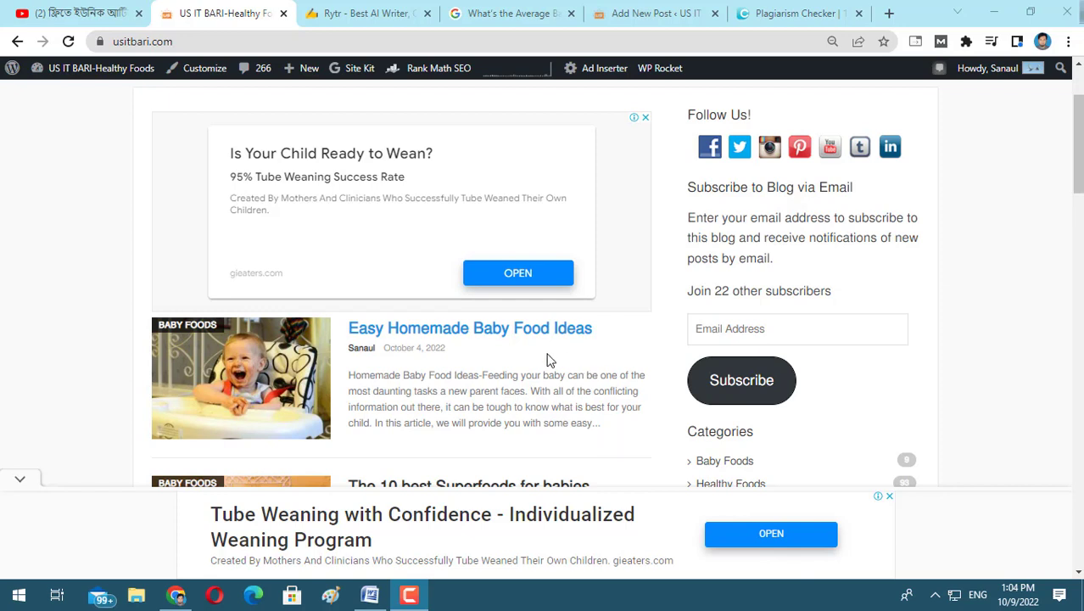
- Look through the recent baby-food articles listed on the US IT BARI blog's home page
scroll(547, 361, down, 12)
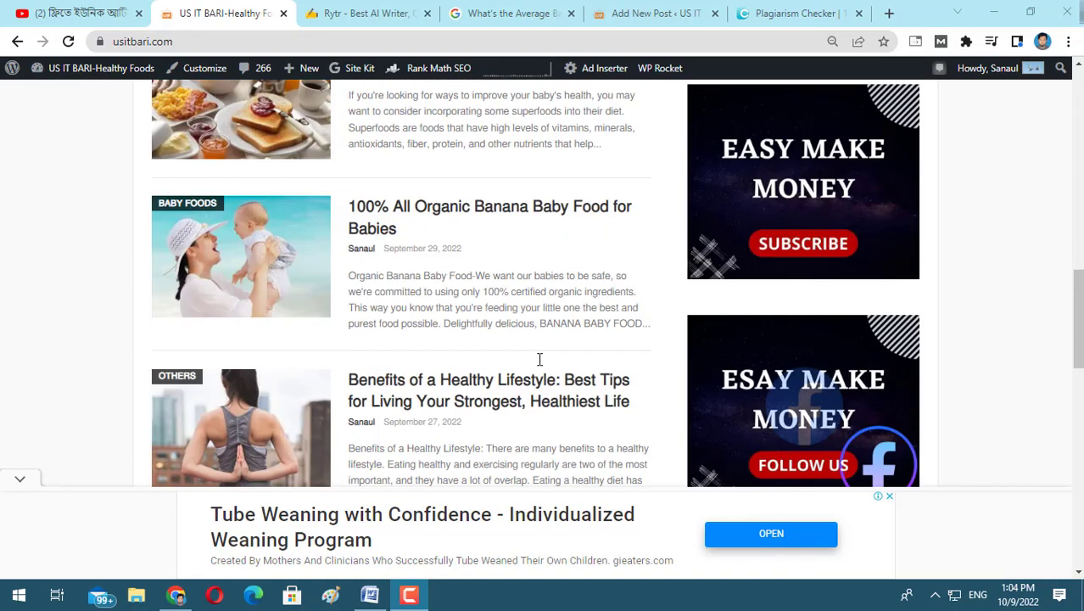
scroll(539, 360, up, 4)
scroll(539, 360, up, 10)
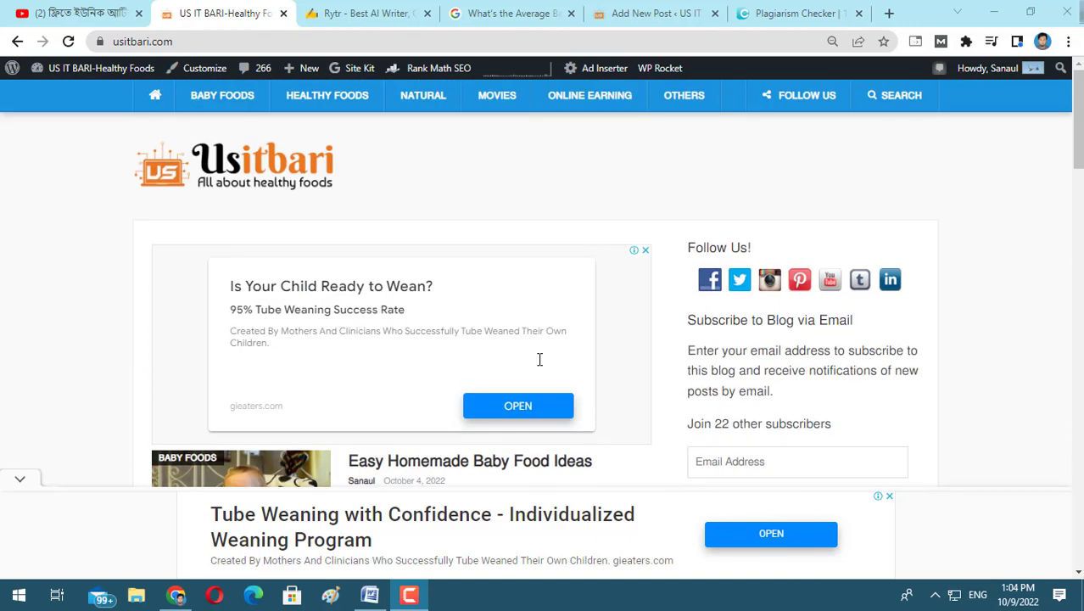
scroll(539, 360, down, 3)
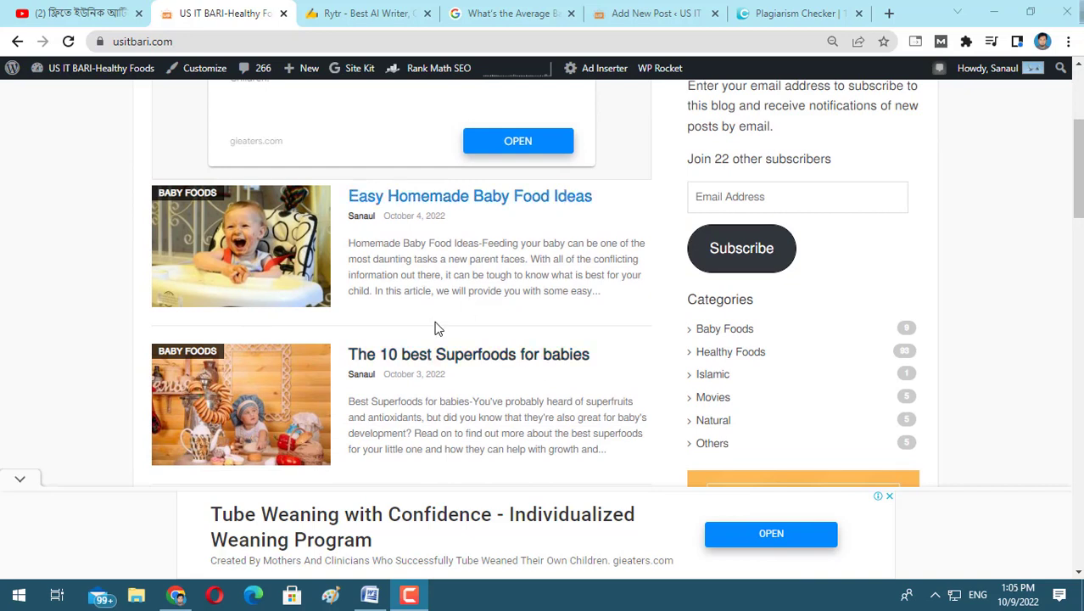
scroll(437, 329, down, 2)
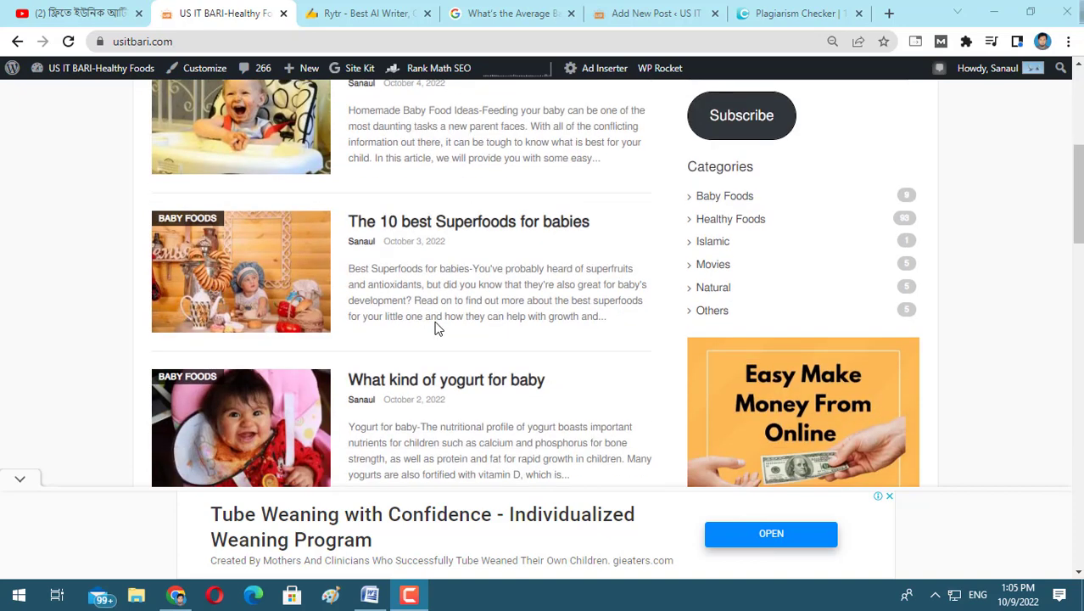
scroll(437, 328, down, 4)
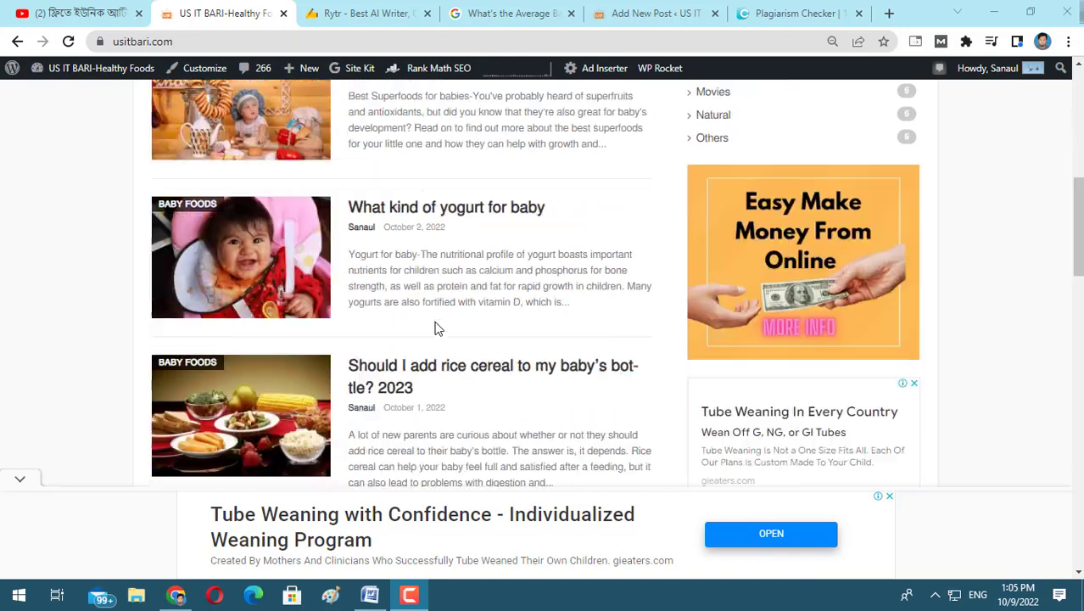
scroll(439, 329, up, 4)
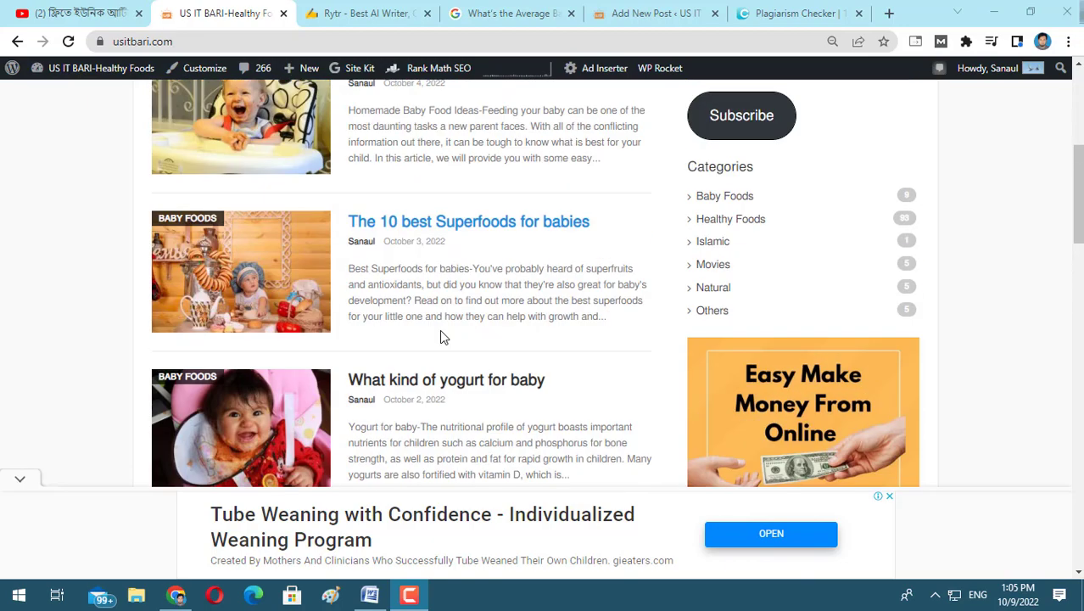
scroll(440, 329, up, 4)
scroll(440, 337, up, 2)
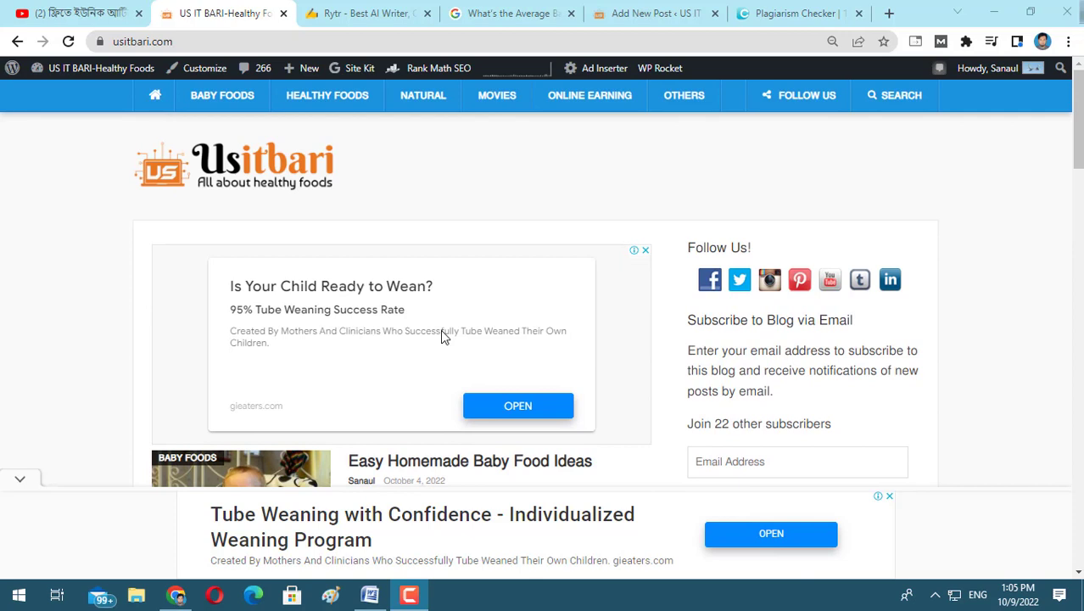
scroll(455, 336, down, 2)
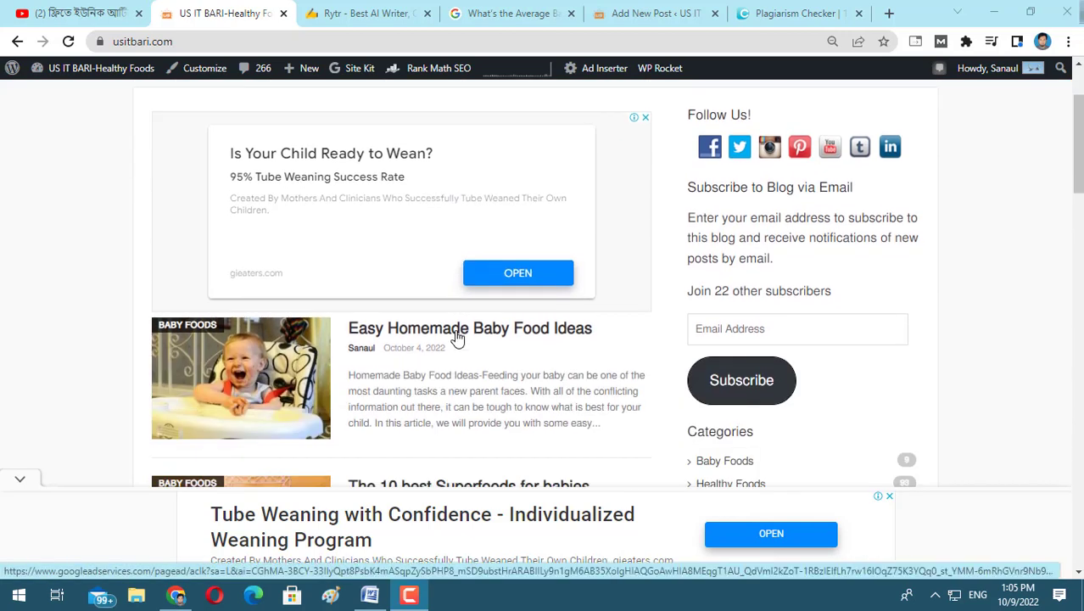
scroll(457, 337, down, 4)
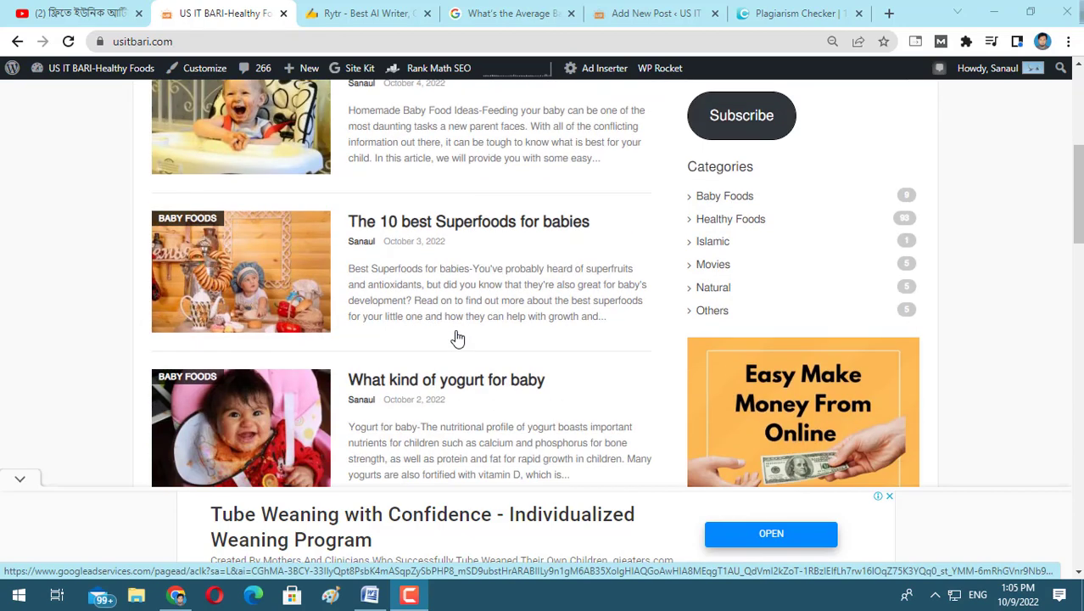
scroll(455, 346, down, 2)
scroll(452, 353, down, 5)
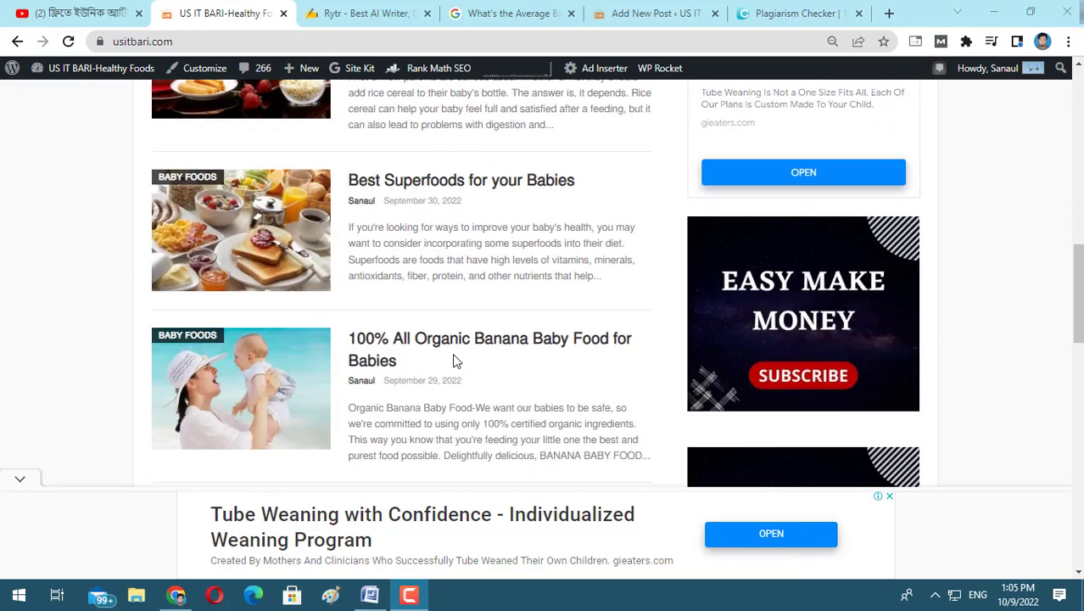
scroll(452, 352, up, 5)
- Switch to the YouTube video about the free unique article generator and look over its description and comments area
click(80, 12)
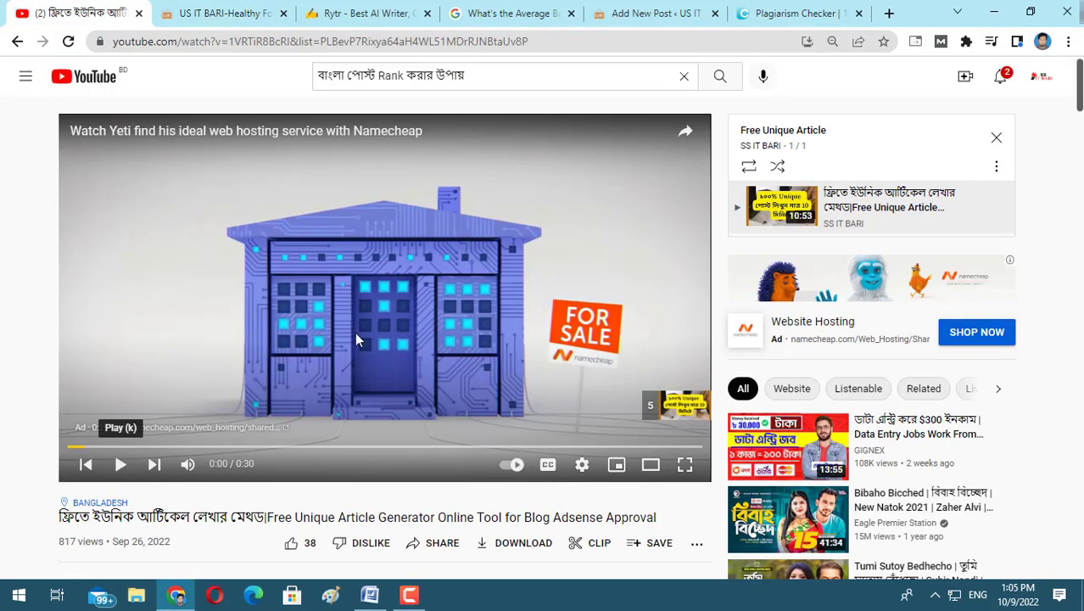
scroll(354, 338, down, 4)
scroll(355, 337, up, 4)
scroll(269, 447, down, 3)
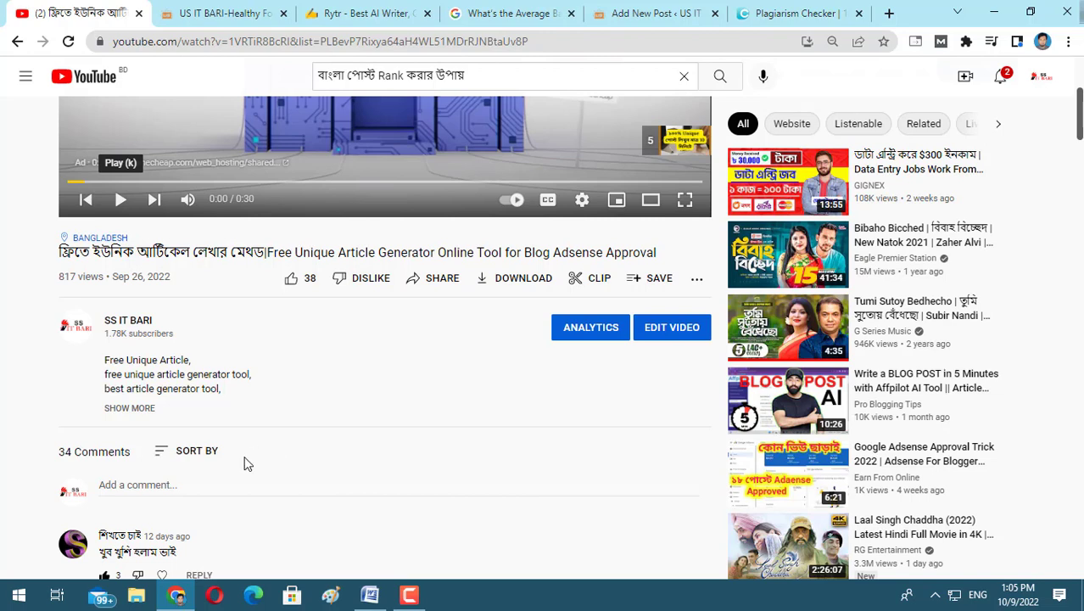
- Return to the US IT BARI blog and review the latest baby-food post titles again
click(216, 13)
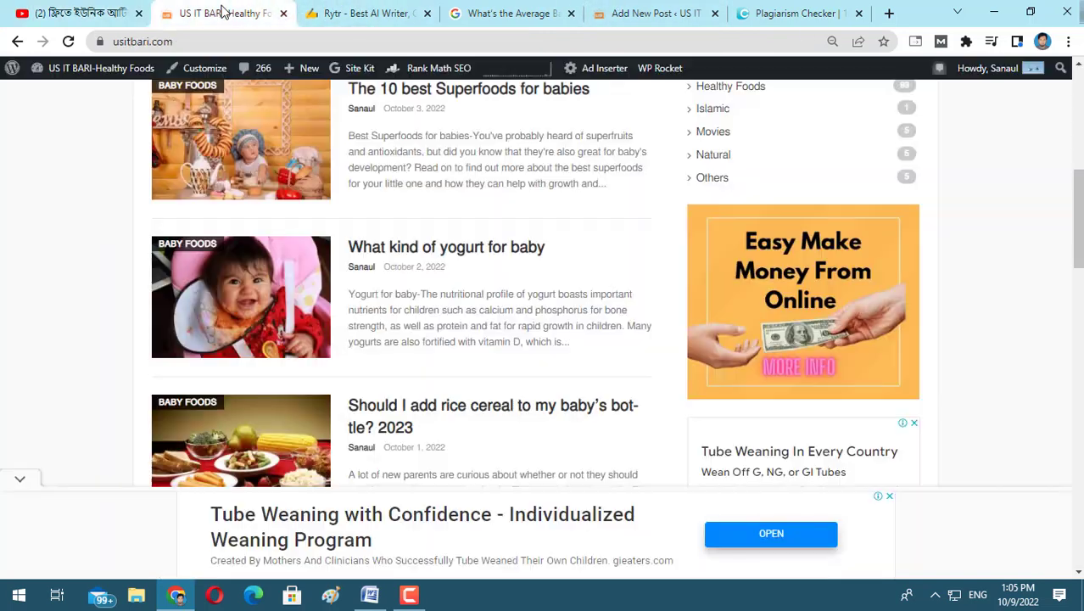
scroll(562, 378, up, 3)
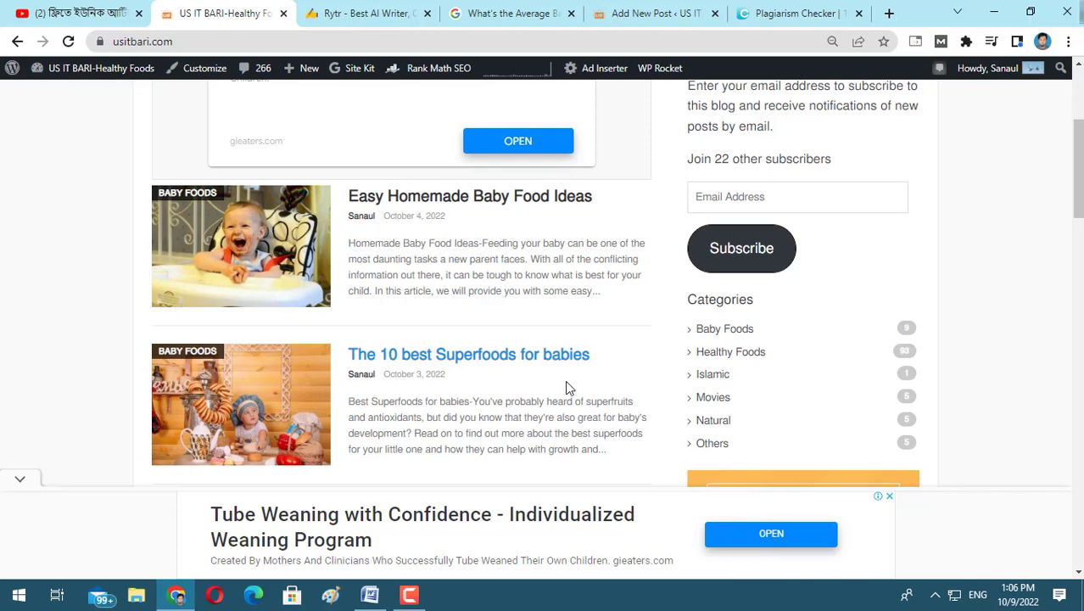
scroll(566, 387, down, 3)
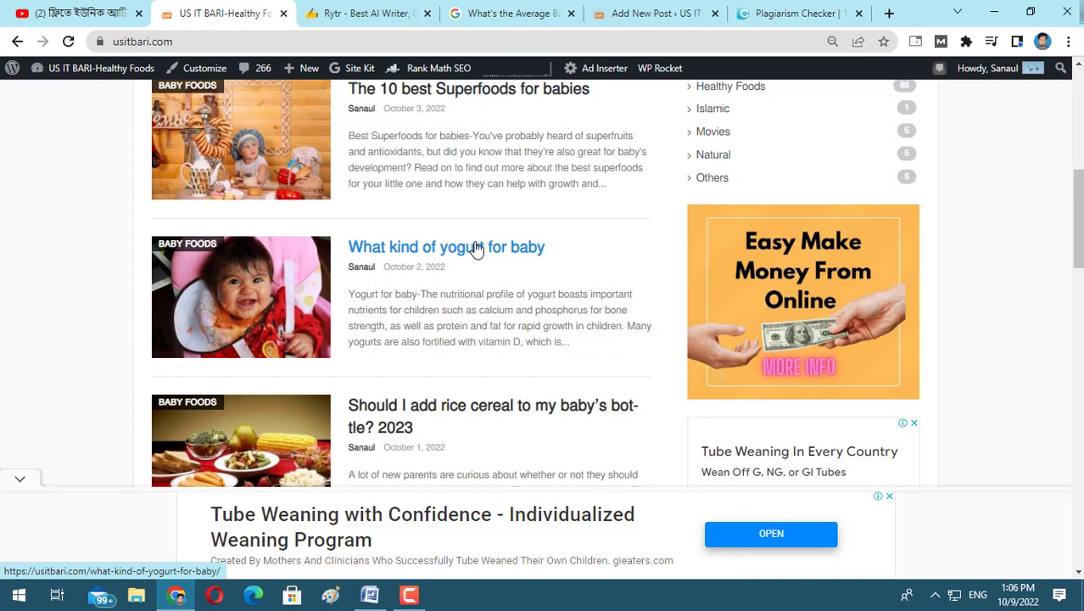
- Review the Google results for "What's the Average Baby Weight by Month?" and highlight the query and the related searches
click(496, 17)
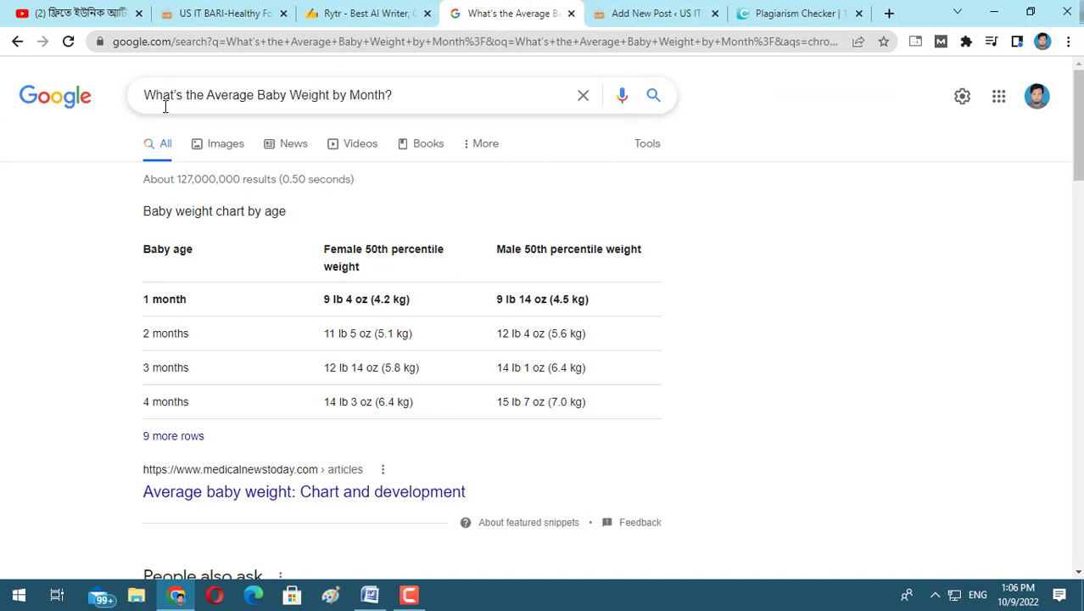
drag(446, 89, 140, 96)
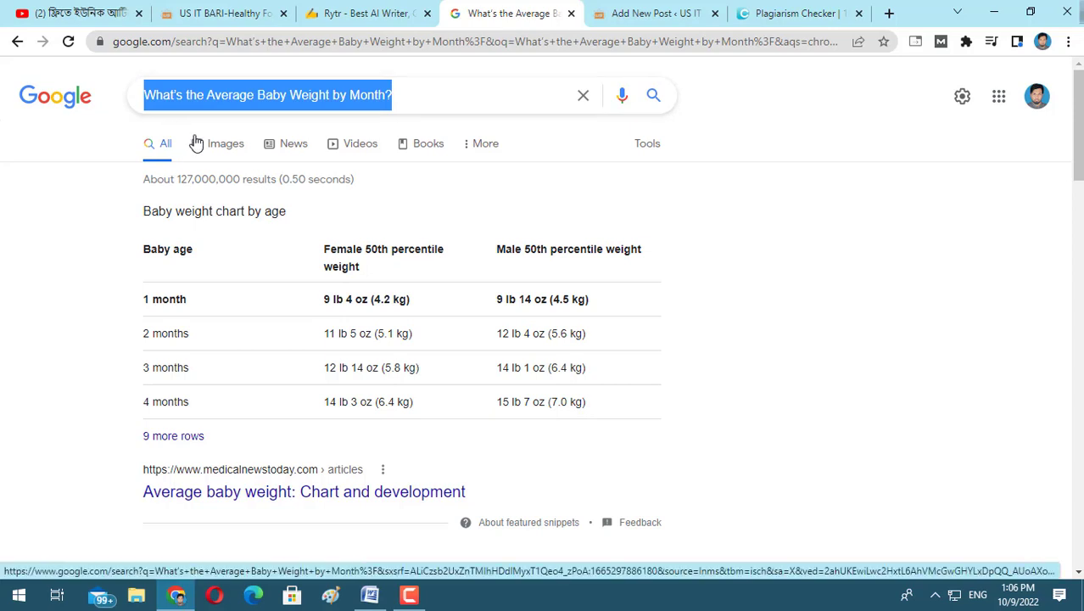
scroll(195, 142, down, 3)
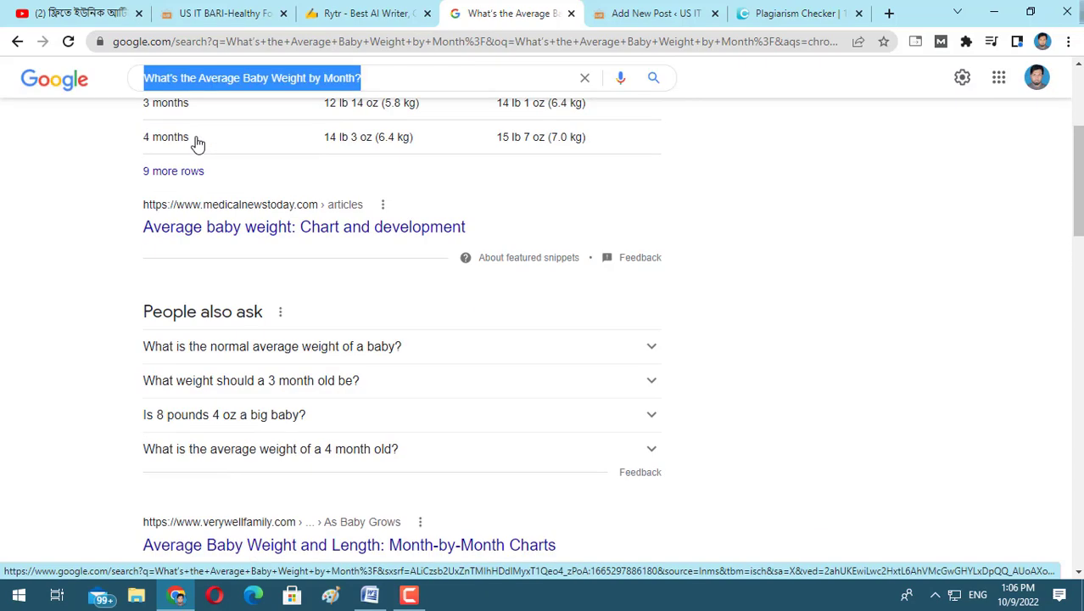
scroll(196, 143, up, 3)
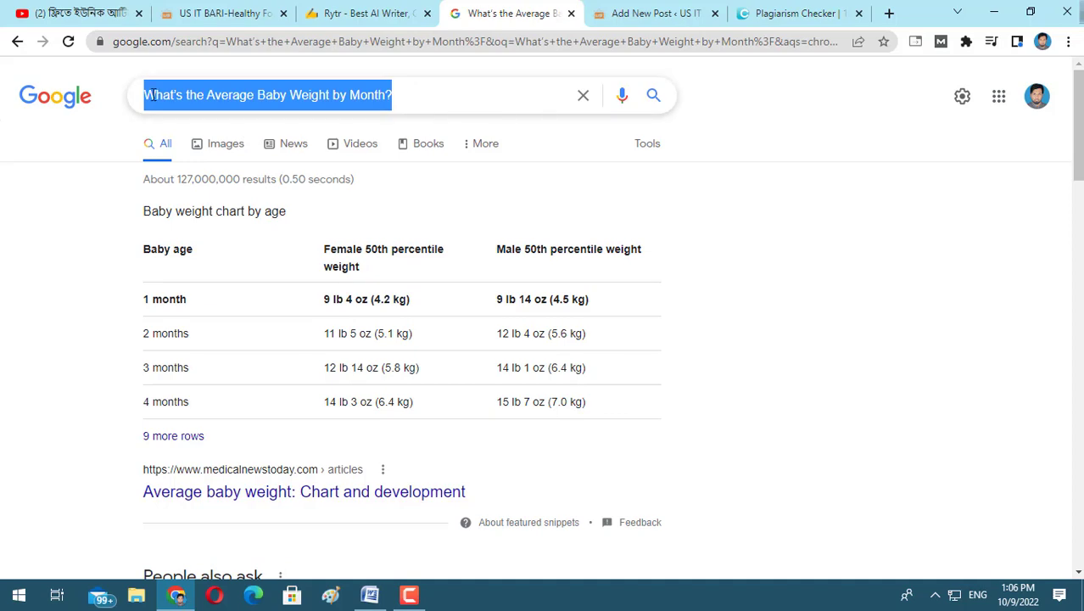
scroll(258, 138, down, 20)
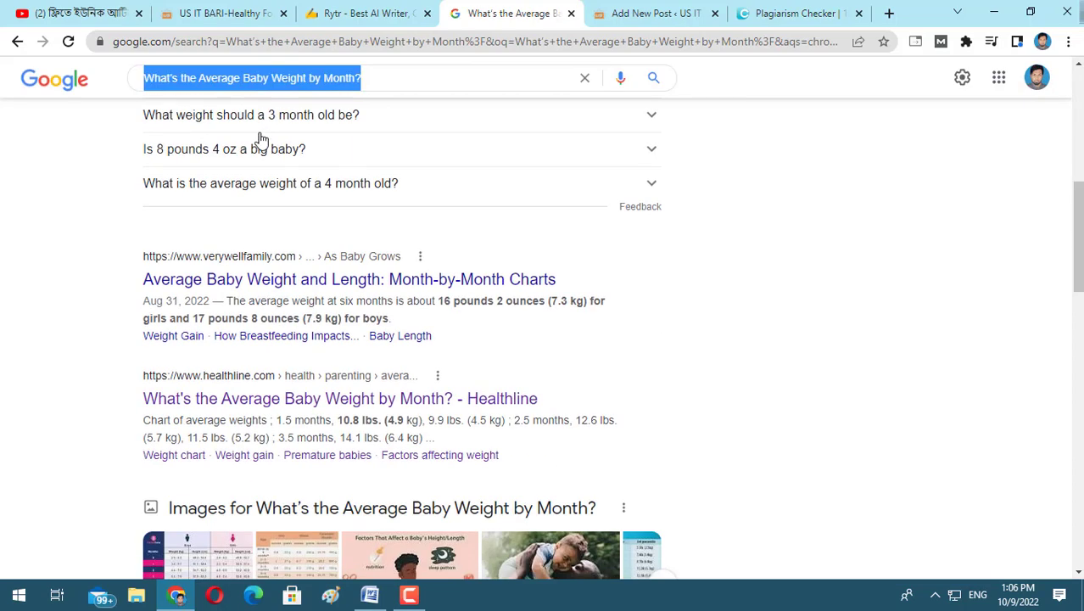
drag(112, 263, 629, 353)
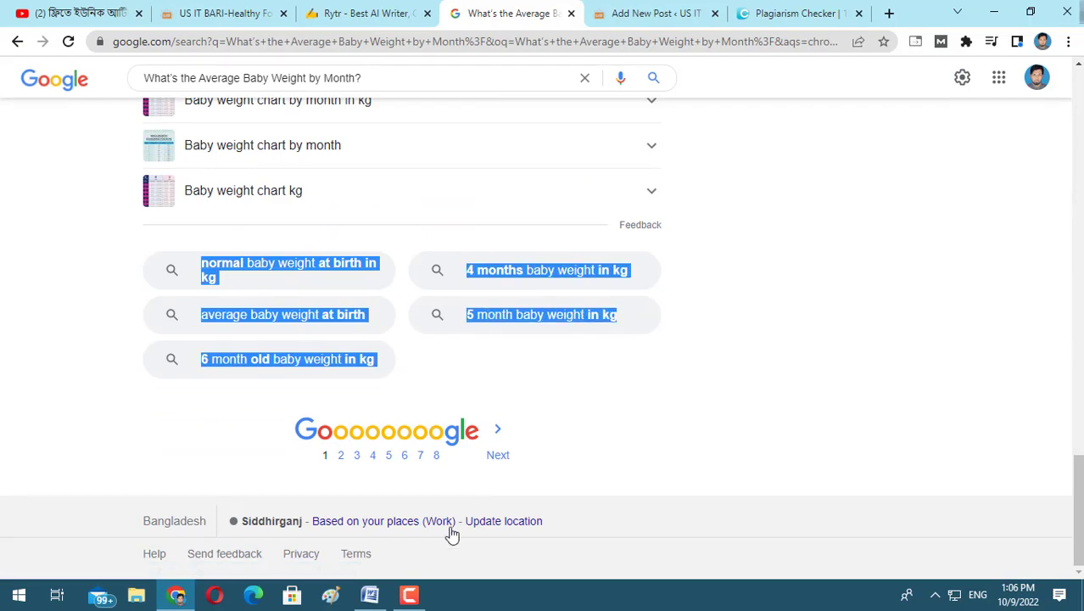
- Switch to the English post document in Word and highlight the keyword lines under the Tags heading
click(370, 594)
scroll(500, 339, down, 15)
scroll(499, 333, down, 20)
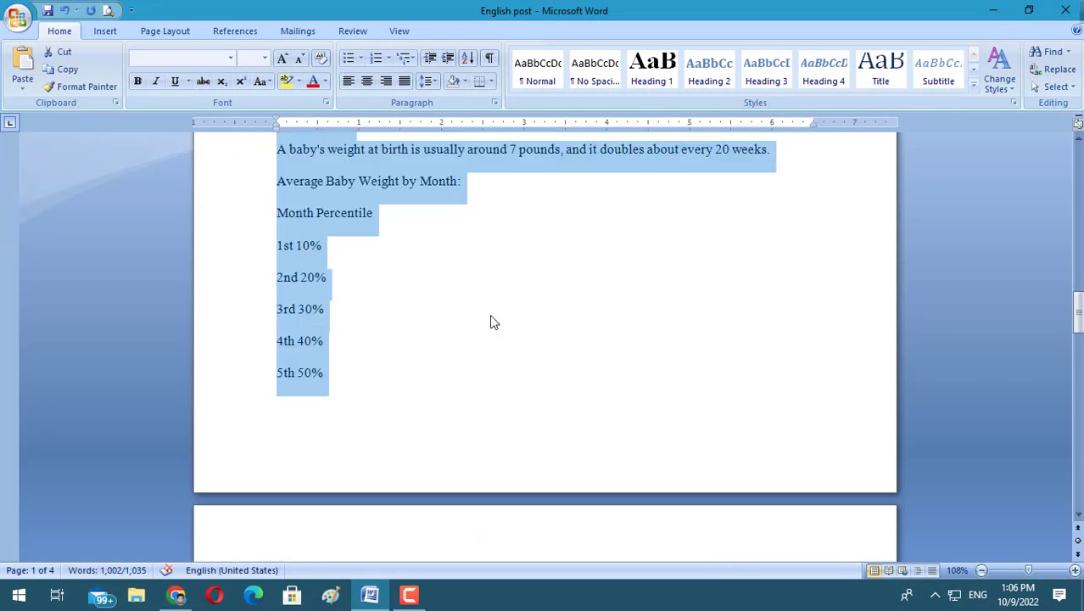
scroll(490, 307, down, 2)
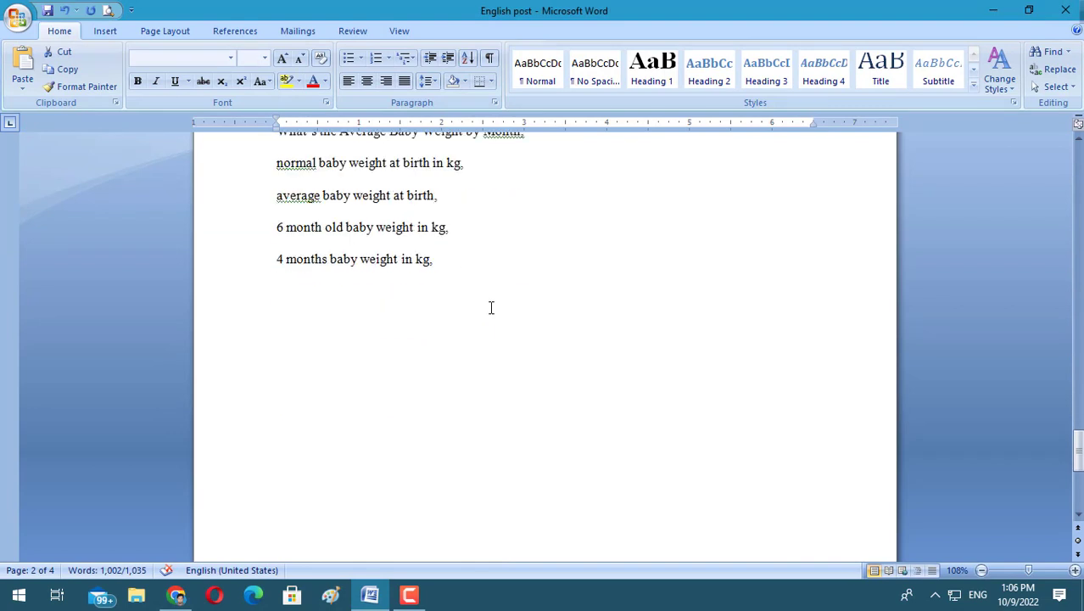
click(474, 292)
scroll(497, 288, up, 2)
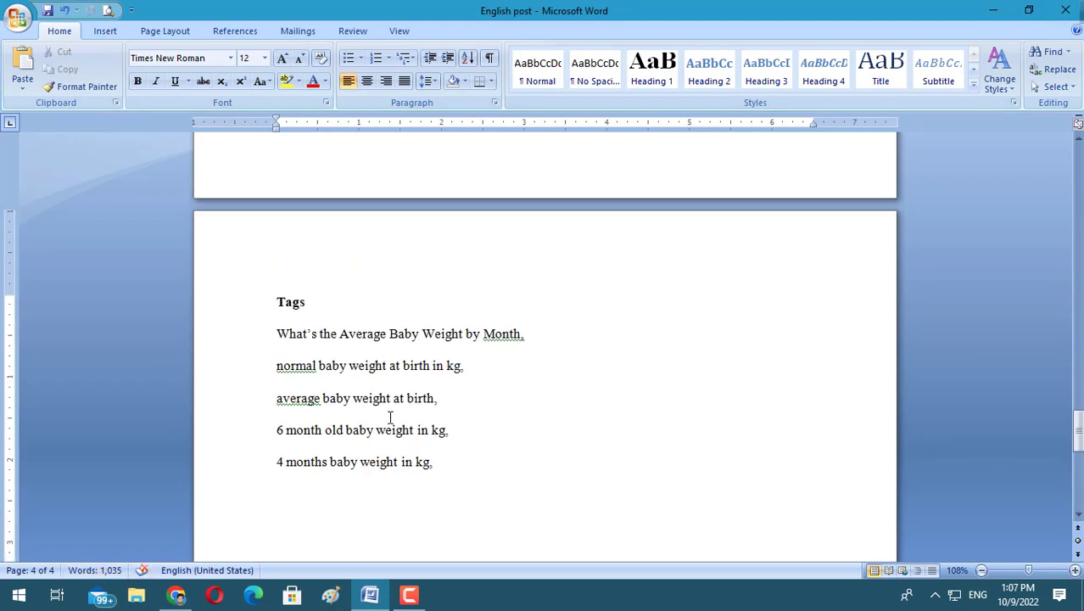
scroll(415, 407, down, 2)
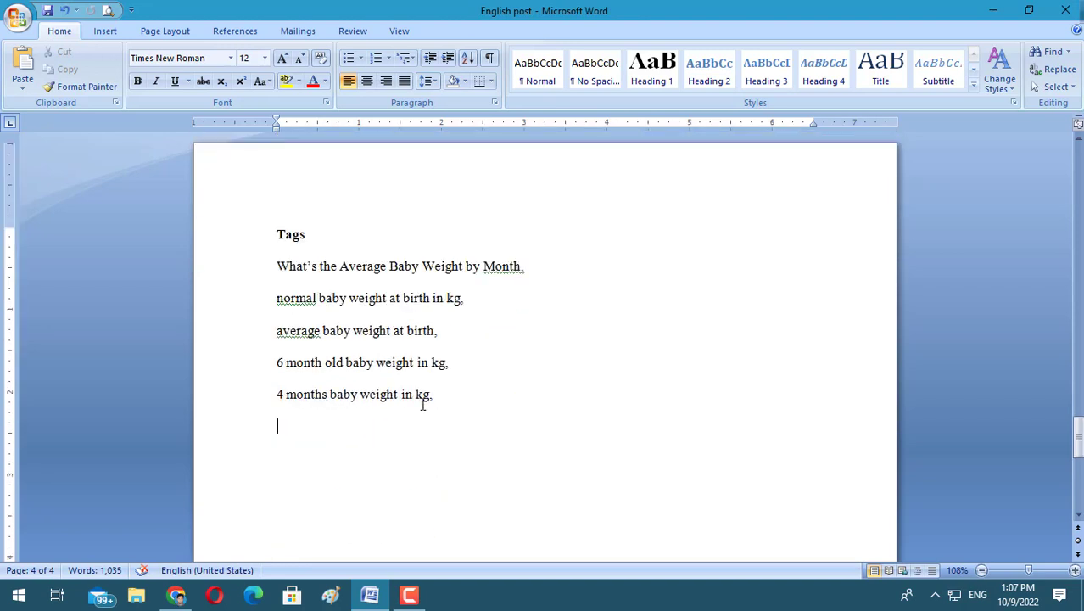
scroll(421, 406, up, 2)
scroll(424, 405, down, 2)
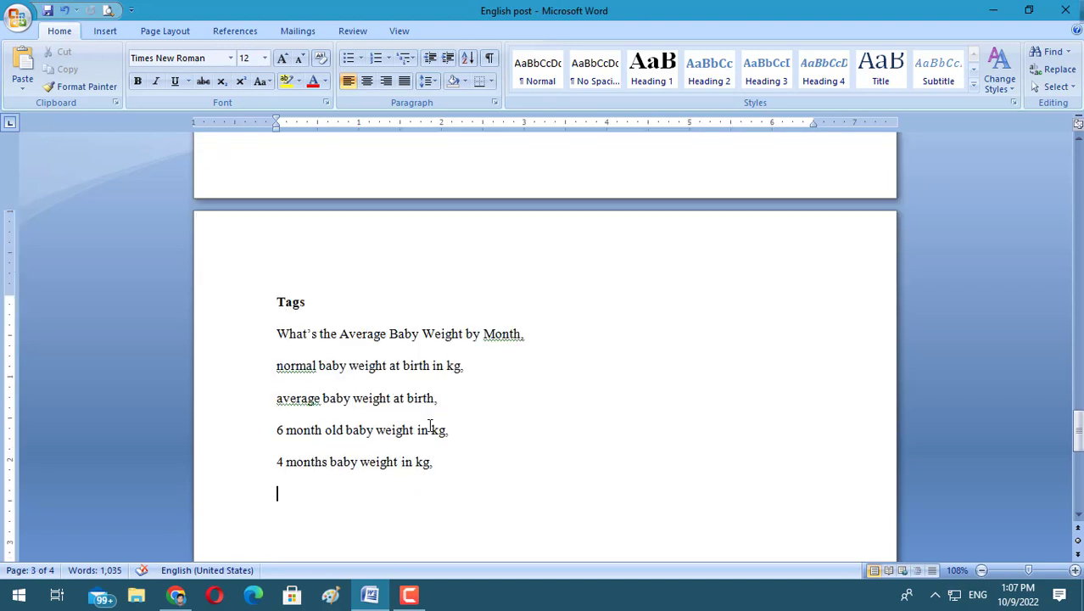
drag(448, 461, 264, 344)
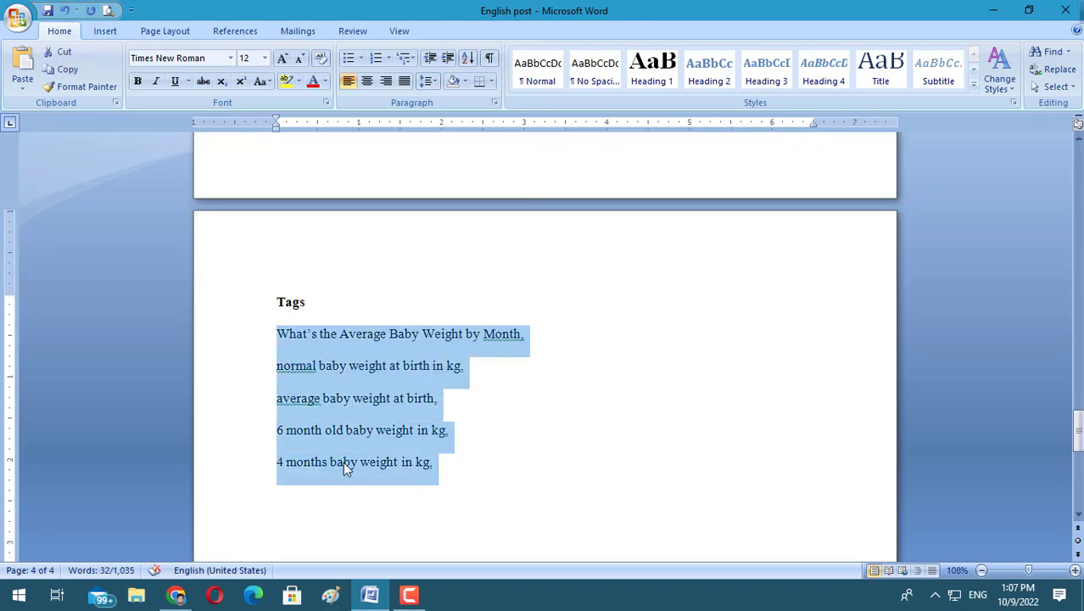
- Look back through the article from the tags up to its title on the first page
scroll(378, 412, up, 3)
scroll(378, 412, up, 20)
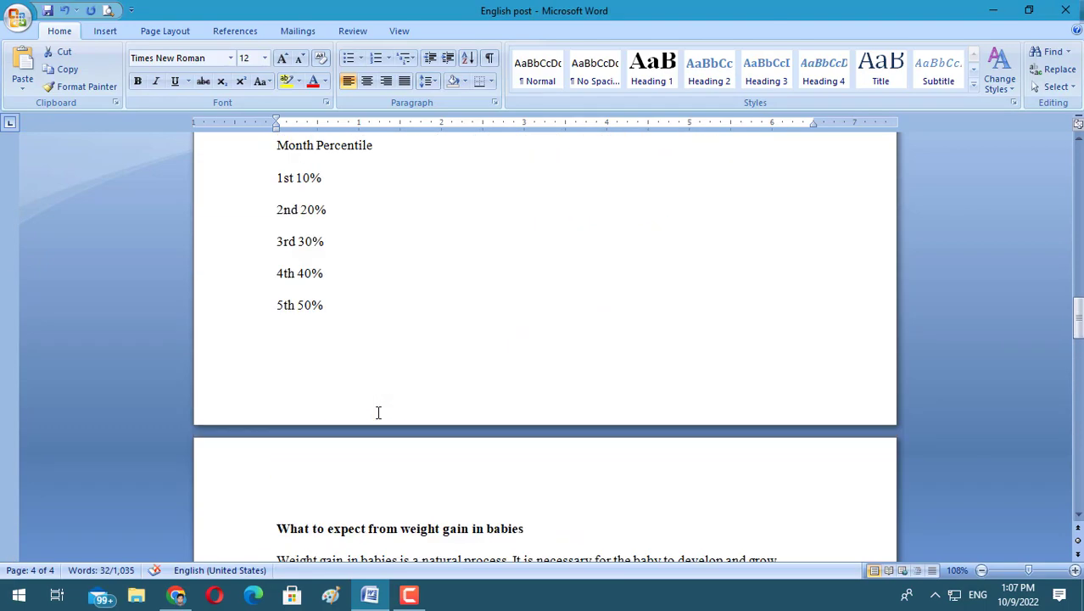
scroll(378, 412, up, 6)
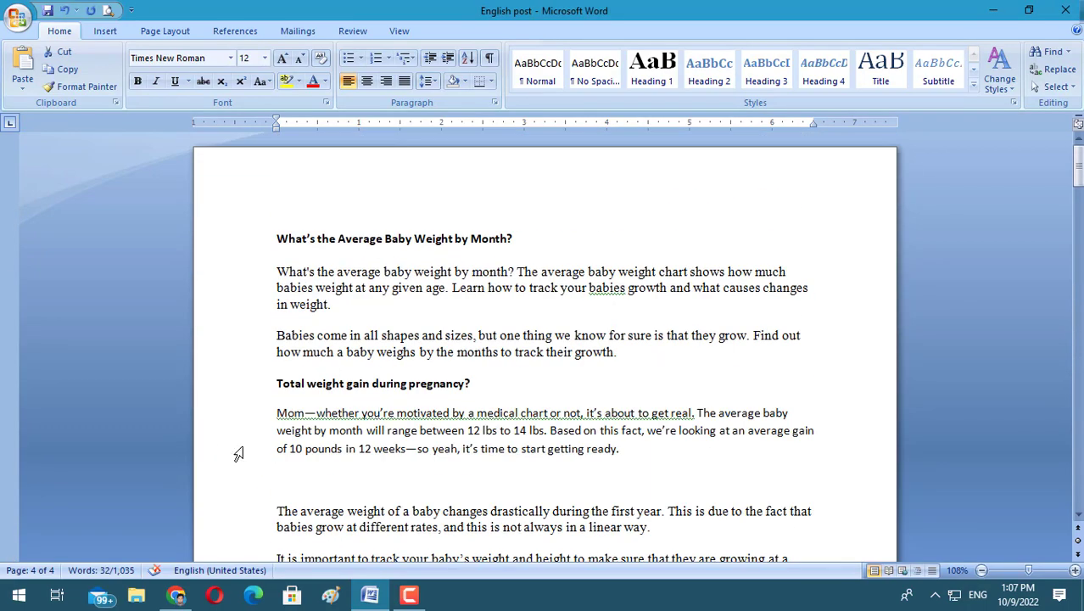
- Switch to the DupliChecker page in Chrome, examine the article's plagiarism and uniqueness results, and close the floating video ad
click(177, 595)
click(809, 12)
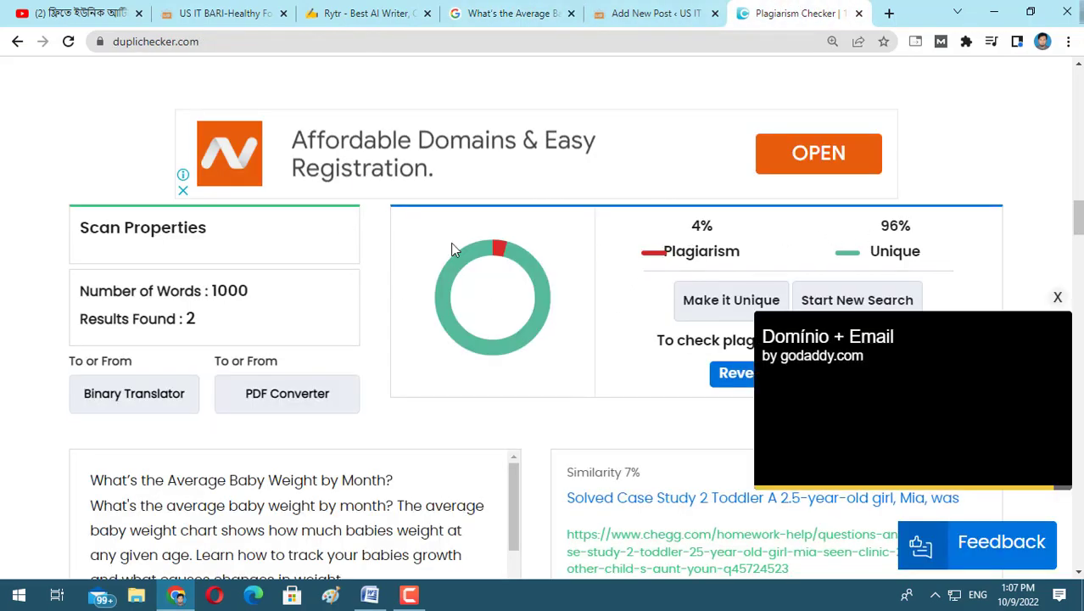
scroll(453, 248, down, 4)
scroll(453, 249, up, 4)
scroll(747, 249, up, 4)
scroll(747, 250, down, 3)
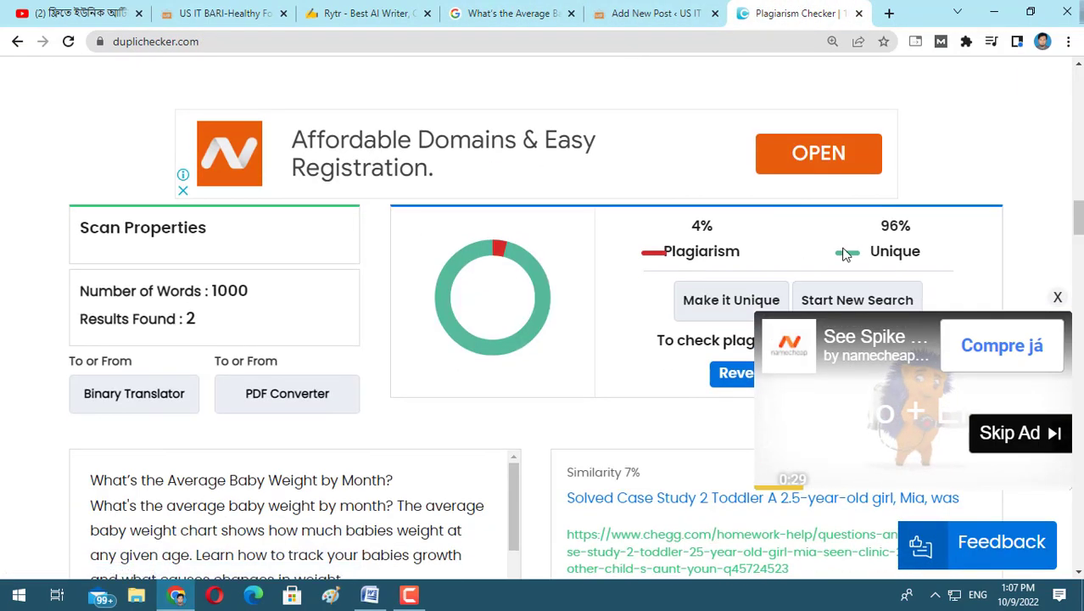
click(1056, 296)
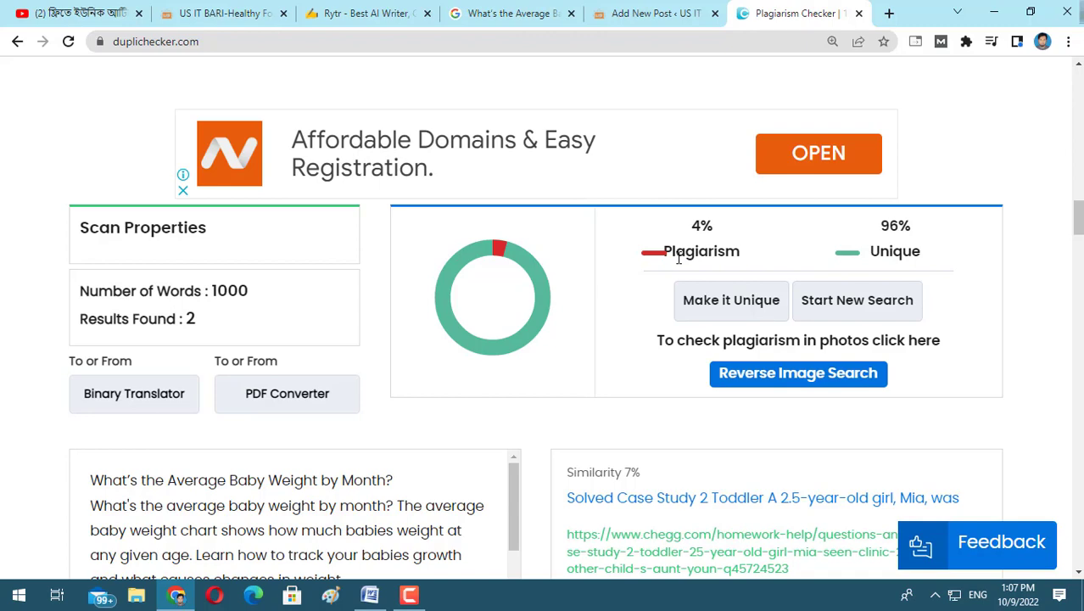
- Check the article in Word once more and return to DupliChecker to view the area above the results
click(370, 594)
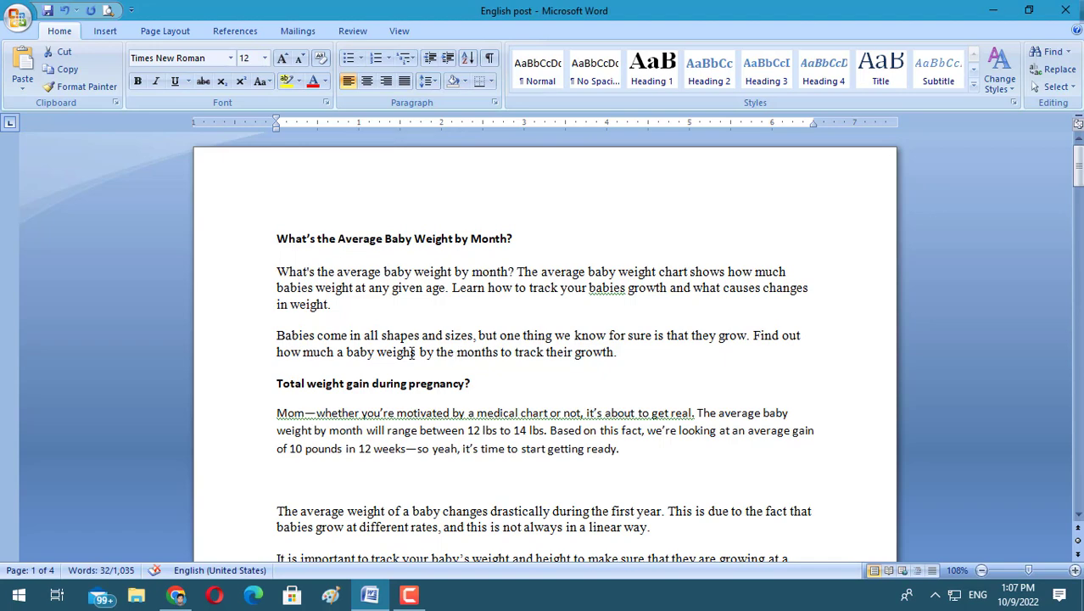
click(175, 594)
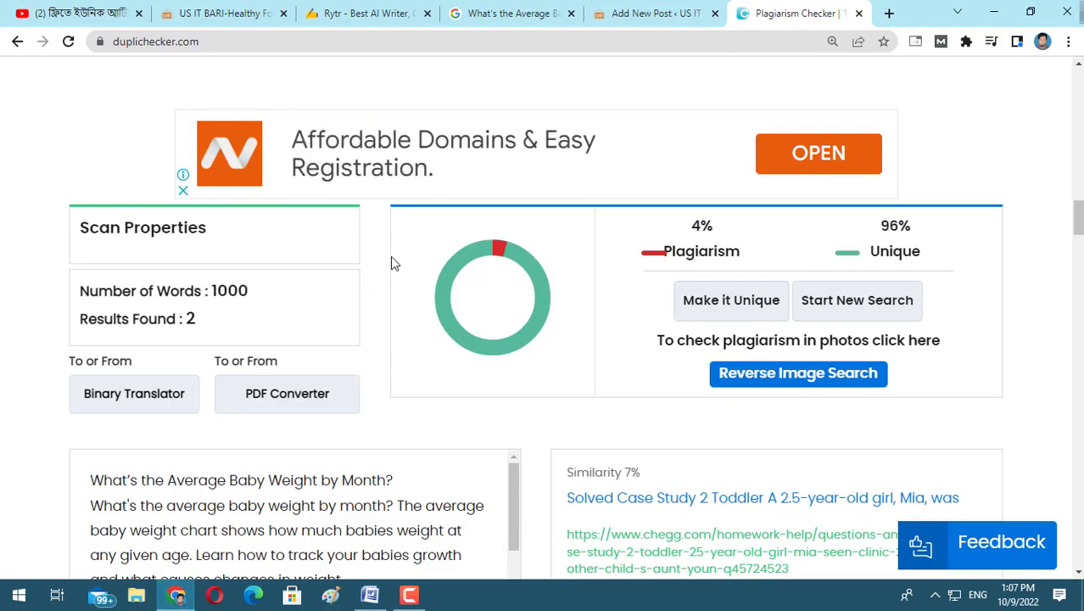
scroll(390, 256, up, 10)
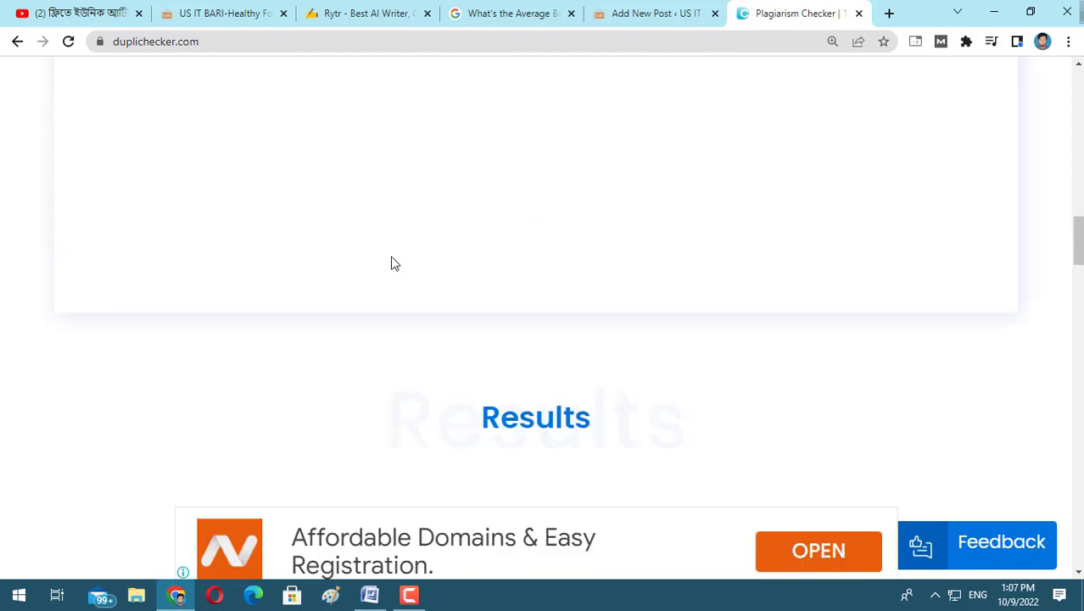
- Switch to the Rytr site, look over its home page, and start Ryting to open the writing workspace
scroll(391, 256, up, 3)
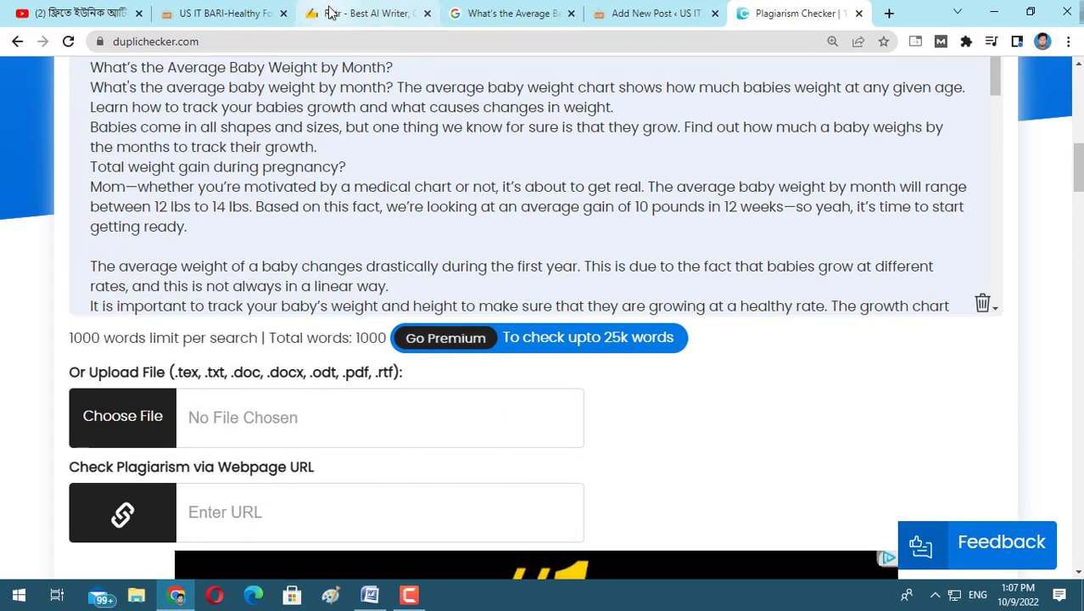
click(364, 12)
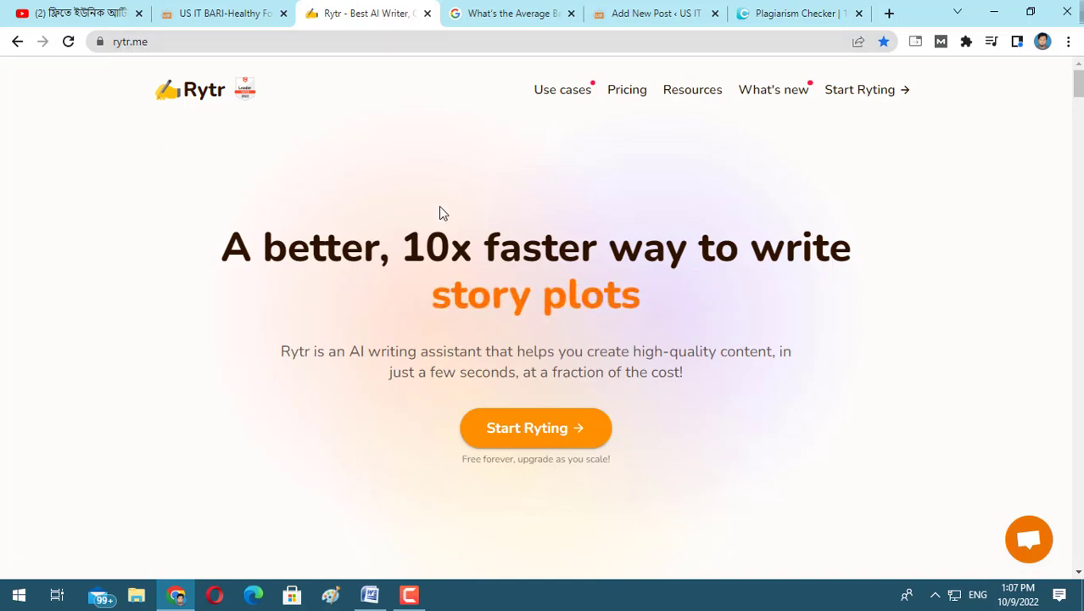
scroll(431, 228, down, 10)
scroll(430, 229, up, 10)
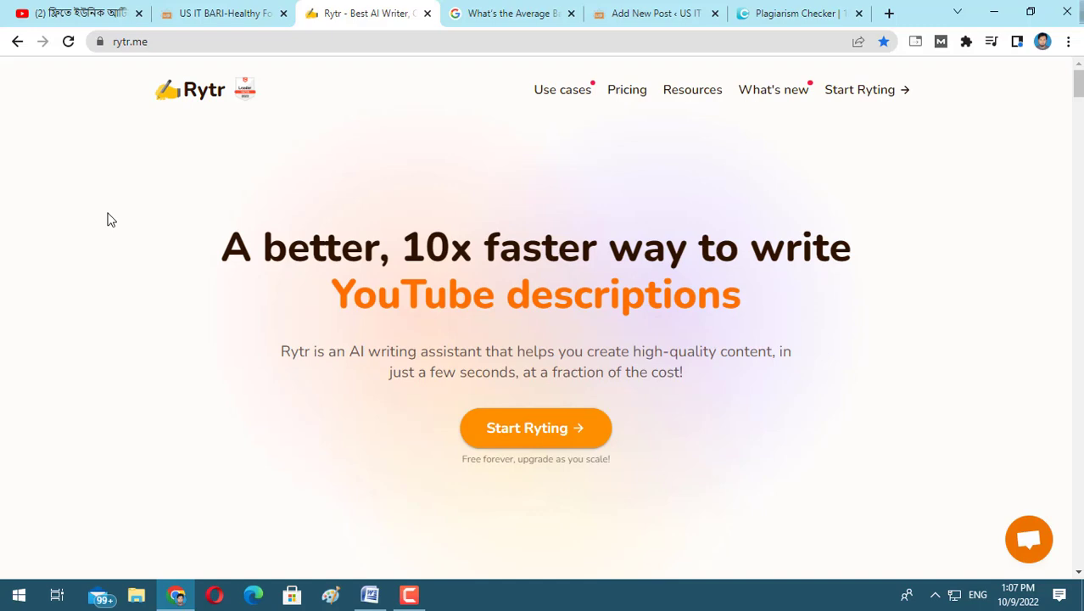
scroll(110, 220, down, 3)
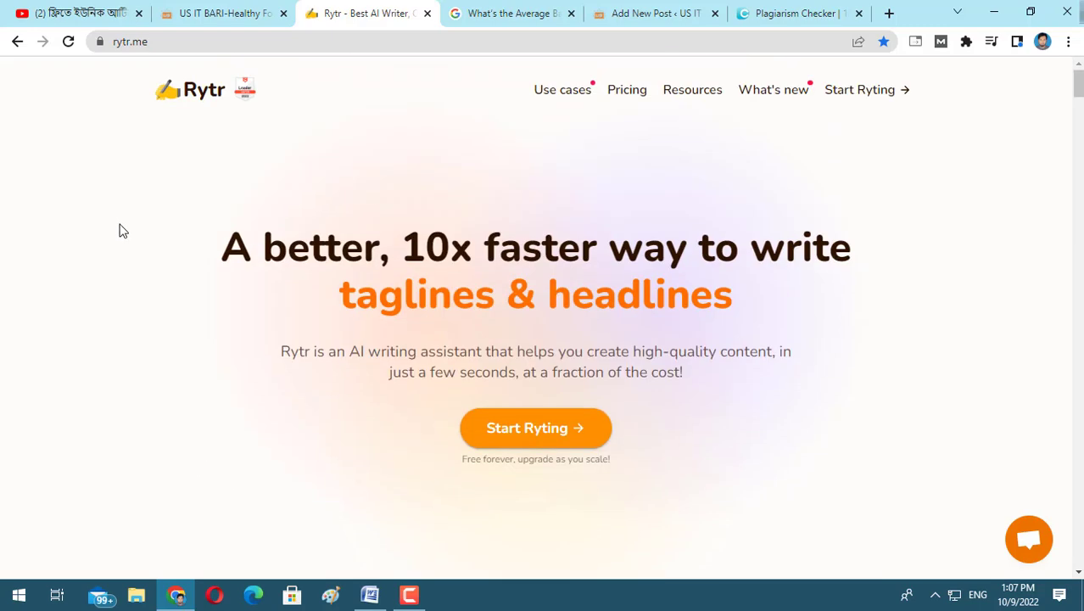
scroll(539, 245, down, 8)
scroll(537, 250, up, 5)
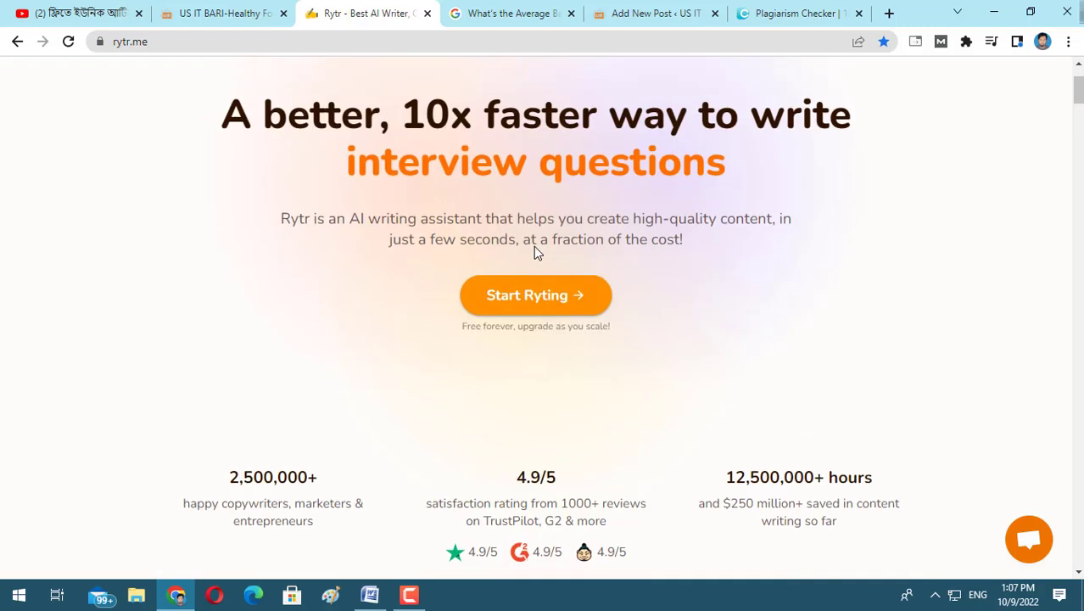
click(517, 303)
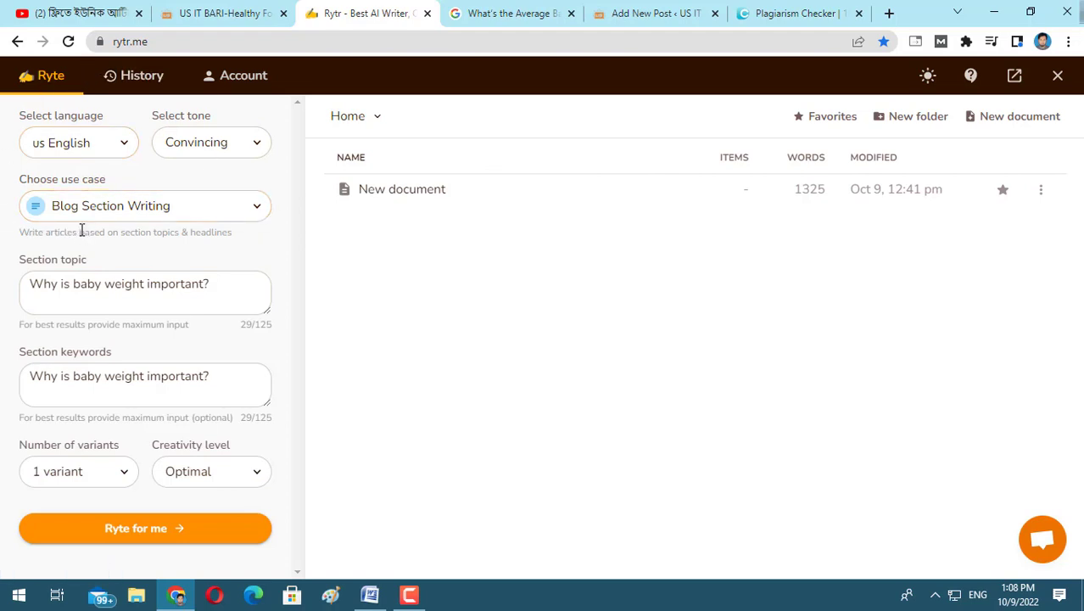
- Switch to the English post document in Word and copy the title "What's the Average Baby Weight by Month?"
click(369, 595)
scroll(380, 349, down, 6)
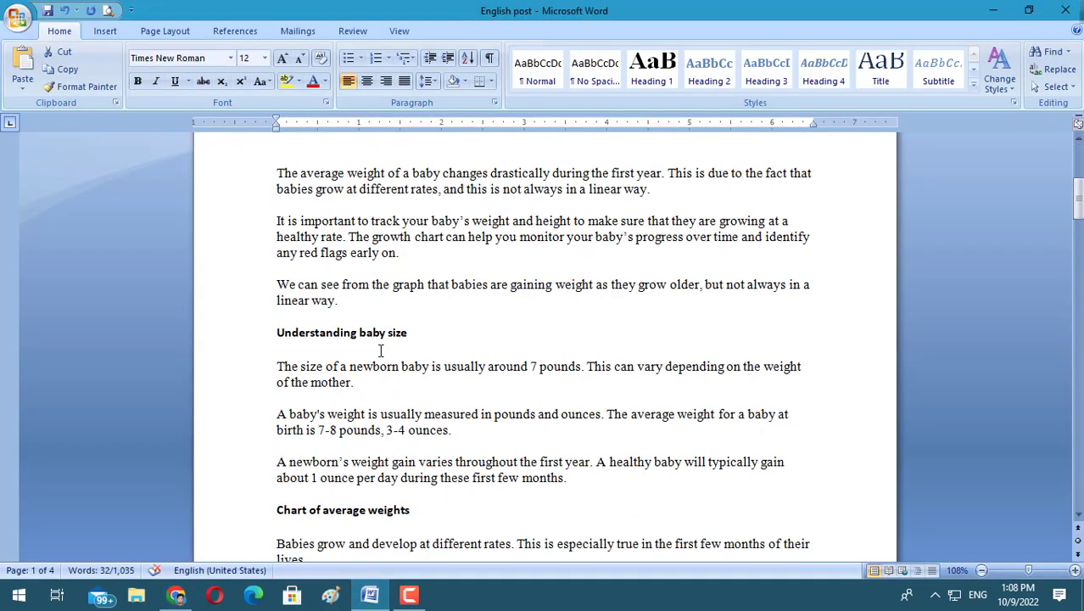
scroll(435, 318, up, 6)
drag(524, 243, 218, 231)
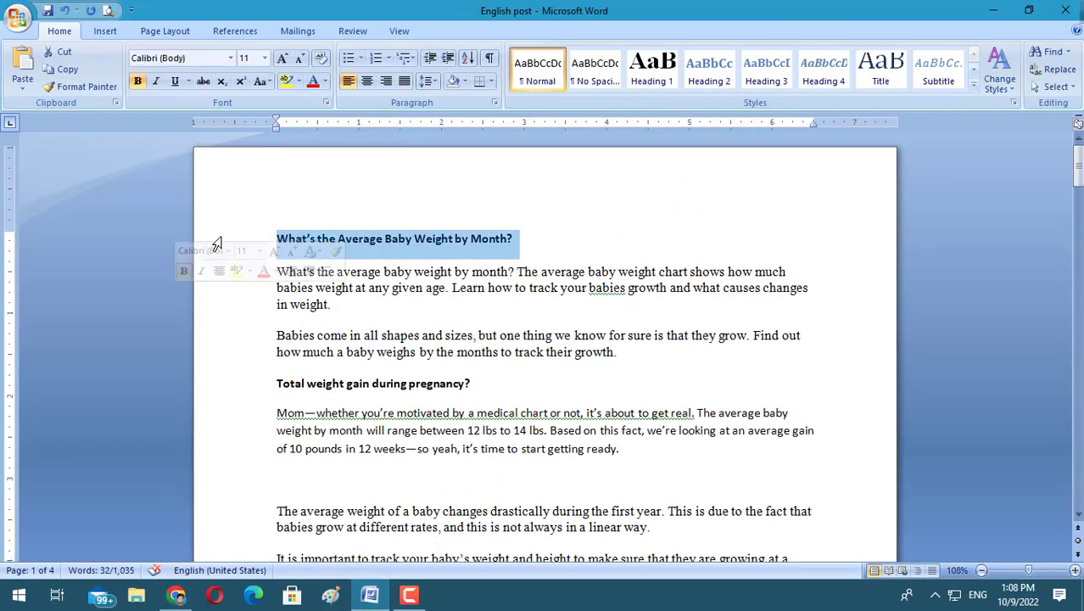
click(406, 241)
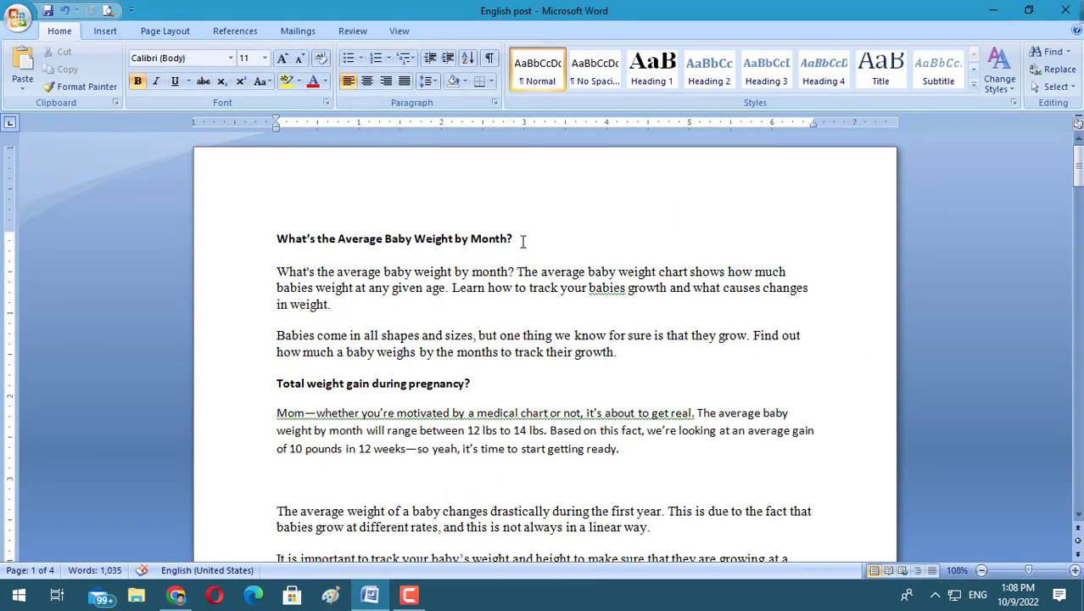
drag(523, 242, 277, 240)
right_click(340, 243)
click(388, 271)
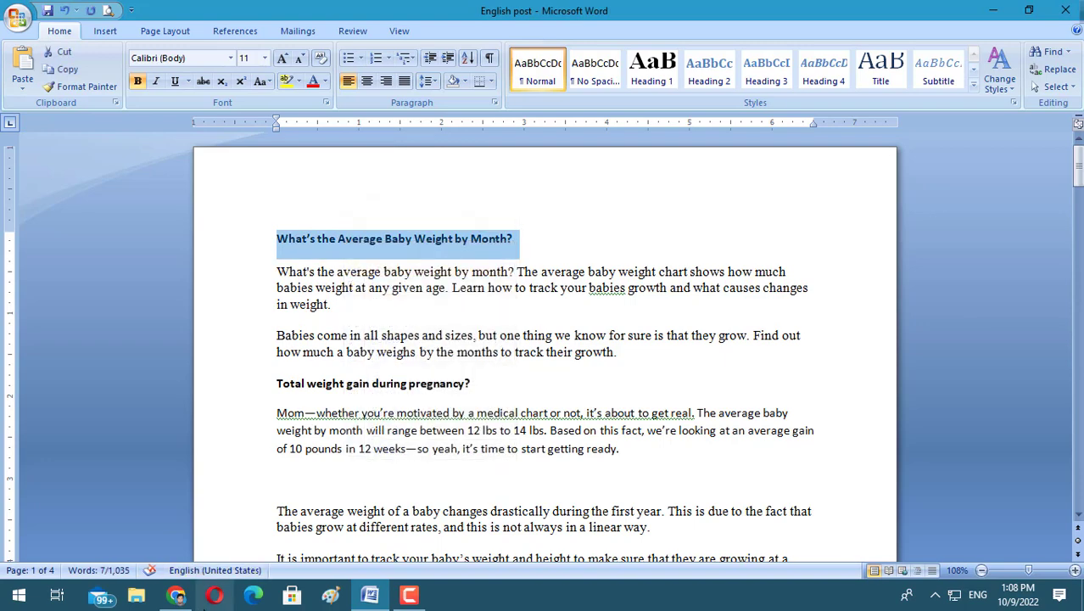
- Back in Rytr, generate 3 variants of an SEO Meta Title using the copied article title as target keywords
click(176, 595)
click(106, 212)
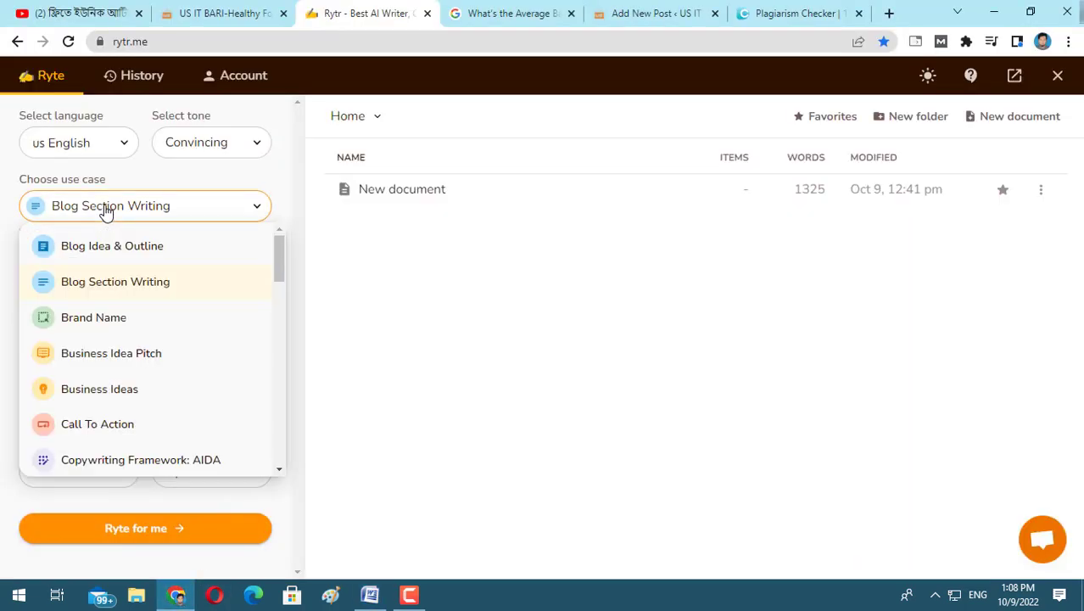
scroll(106, 334, down, 8)
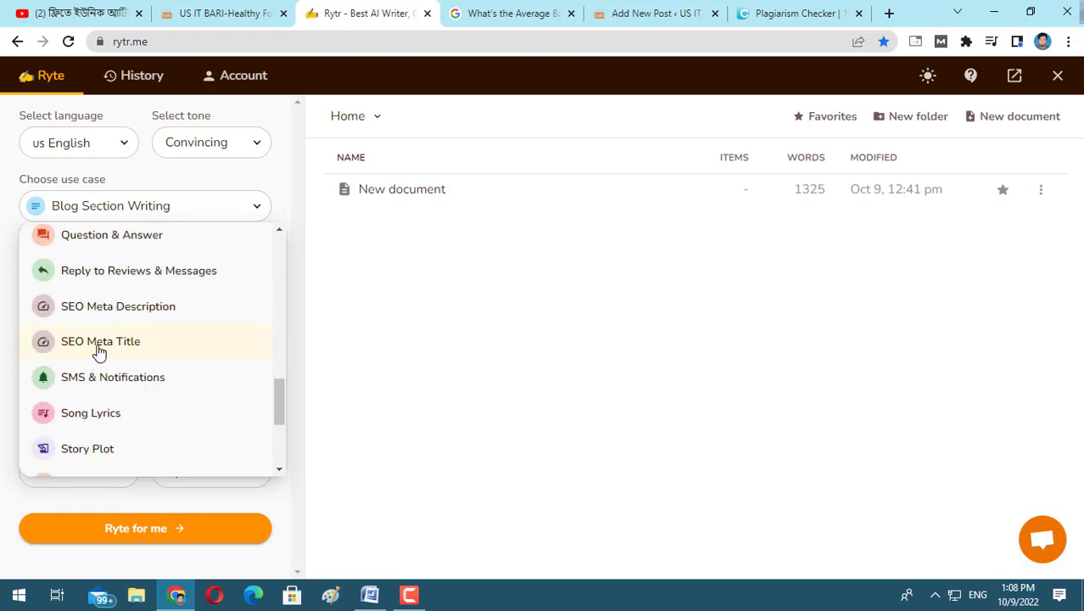
click(100, 347)
click(80, 284)
right_click(79, 286)
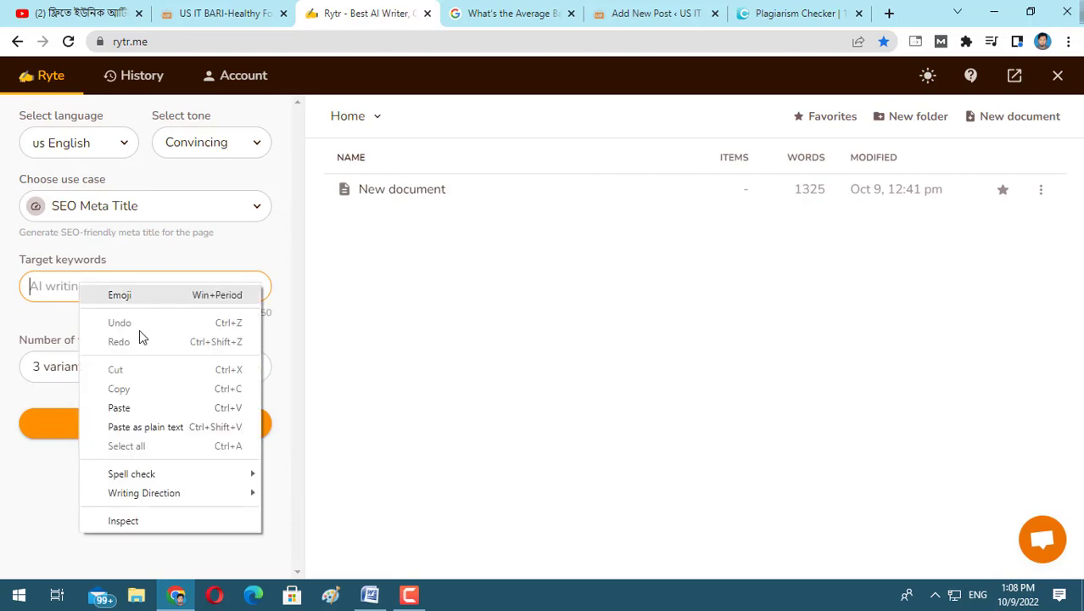
click(128, 408)
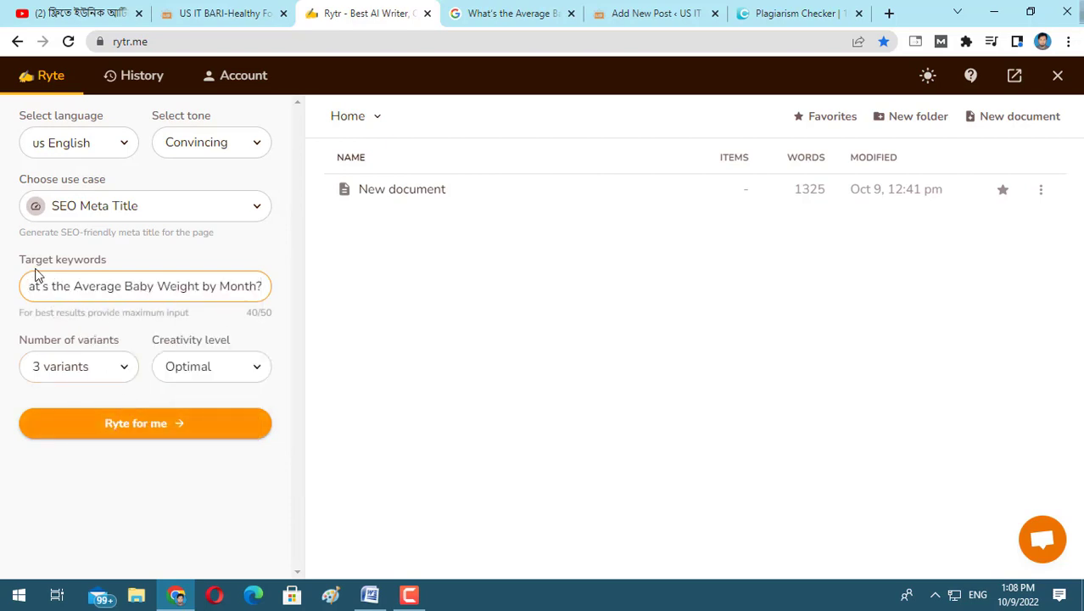
click(140, 438)
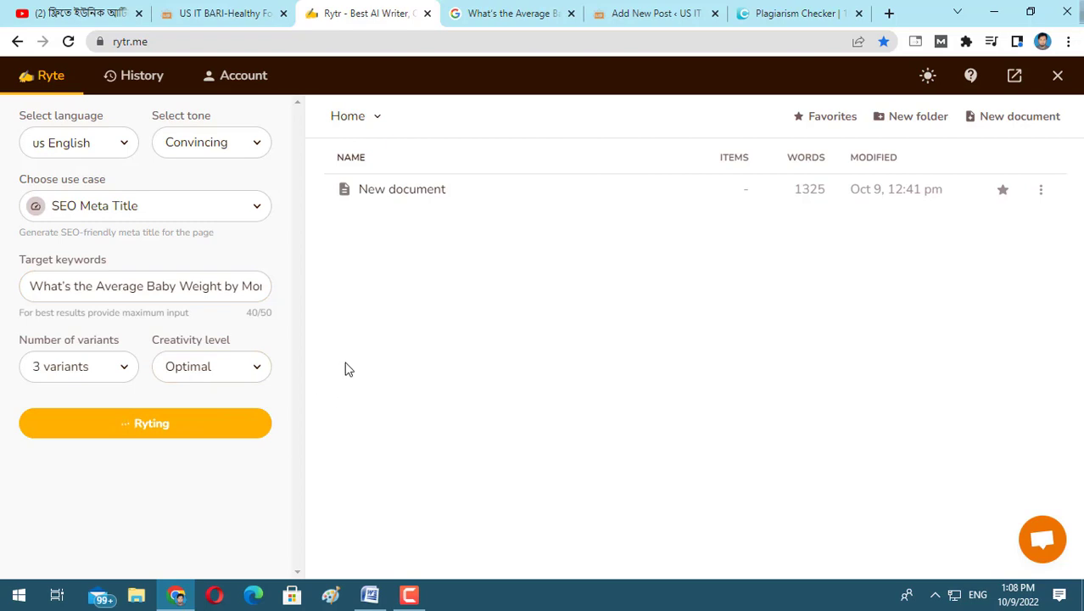
- Examine the generated meta titles by highlighting them, especially the first one, with a brief switch to Word and back
drag(337, 206, 737, 324)
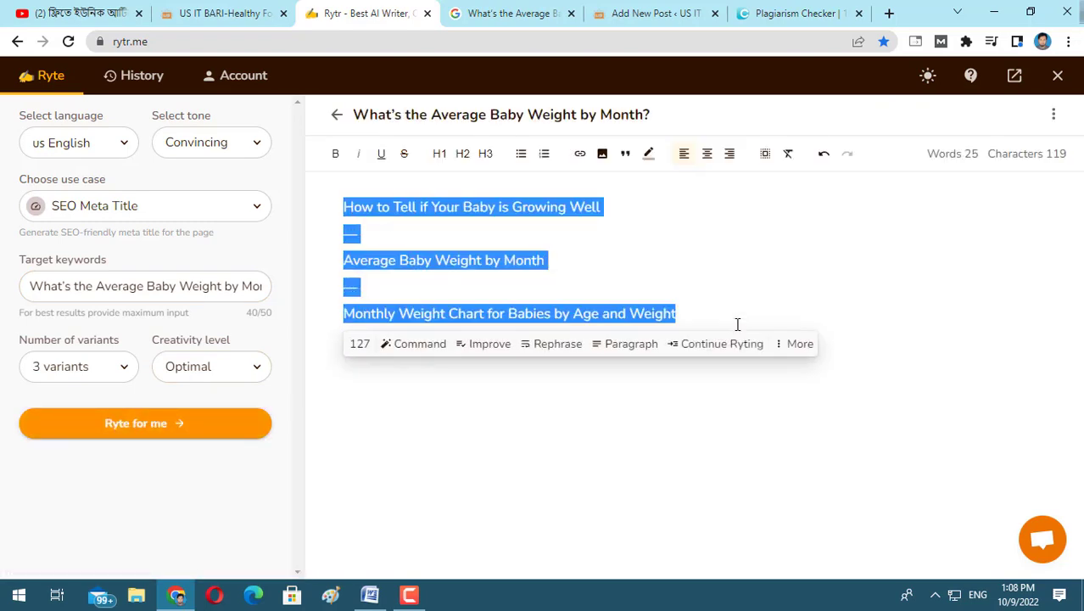
click(647, 435)
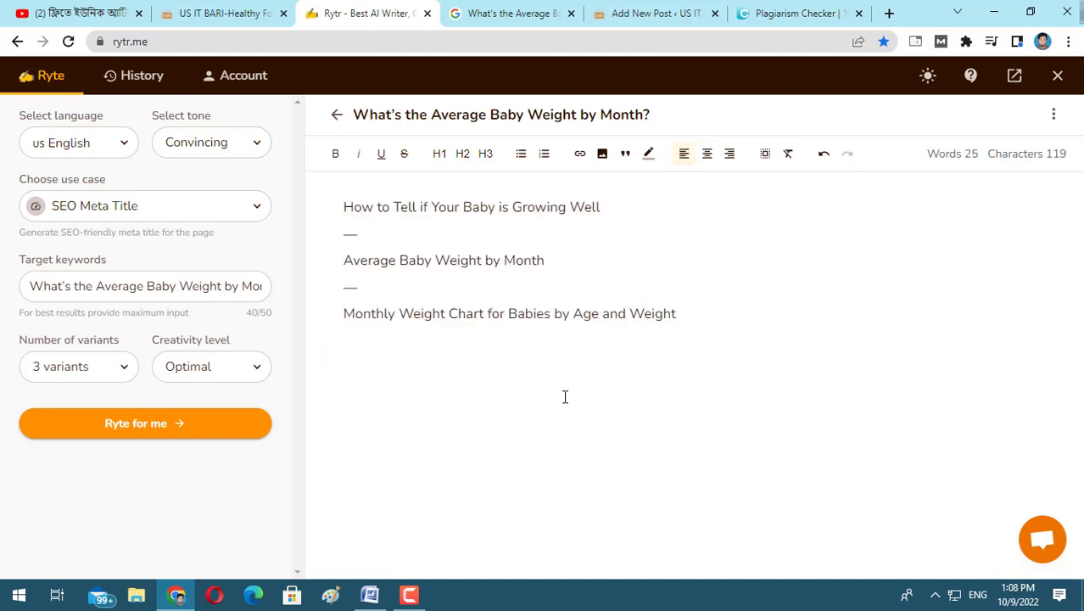
drag(348, 221, 720, 315)
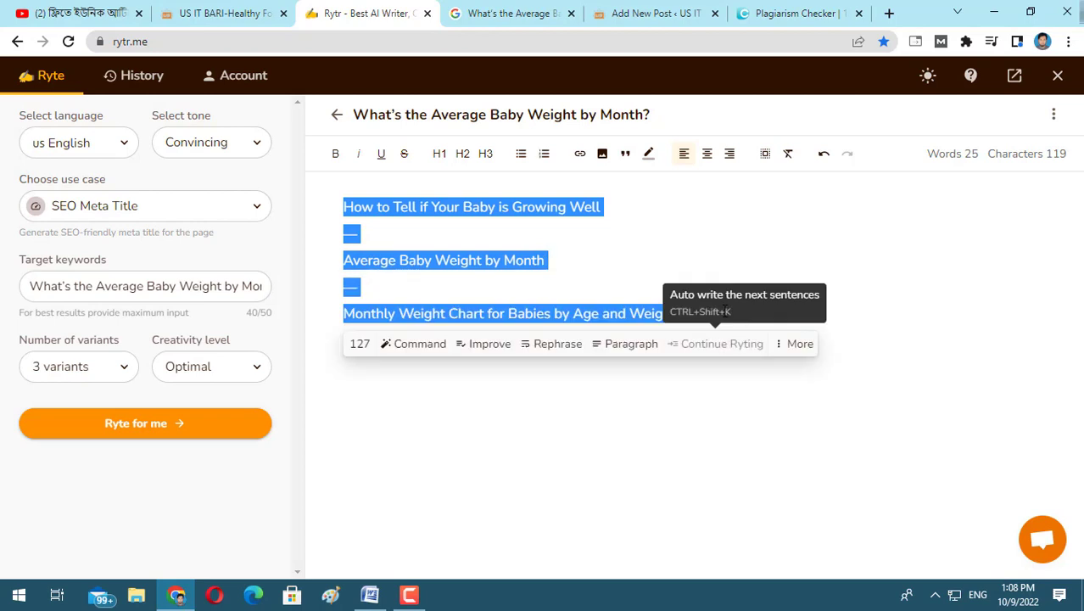
click(116, 368)
click(511, 450)
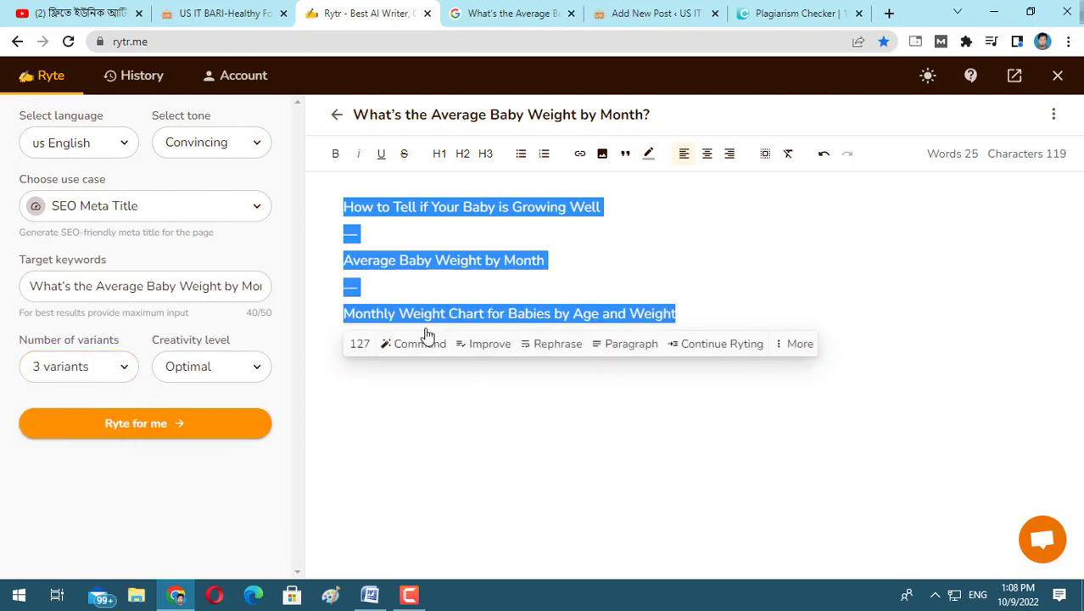
click(120, 290)
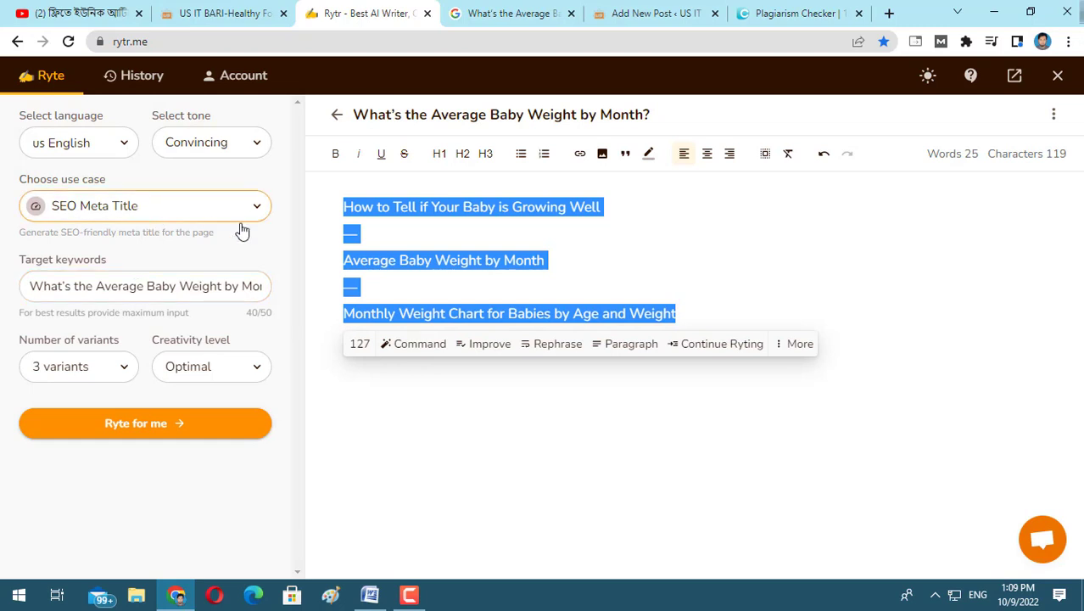
click(387, 212)
drag(624, 194, 346, 206)
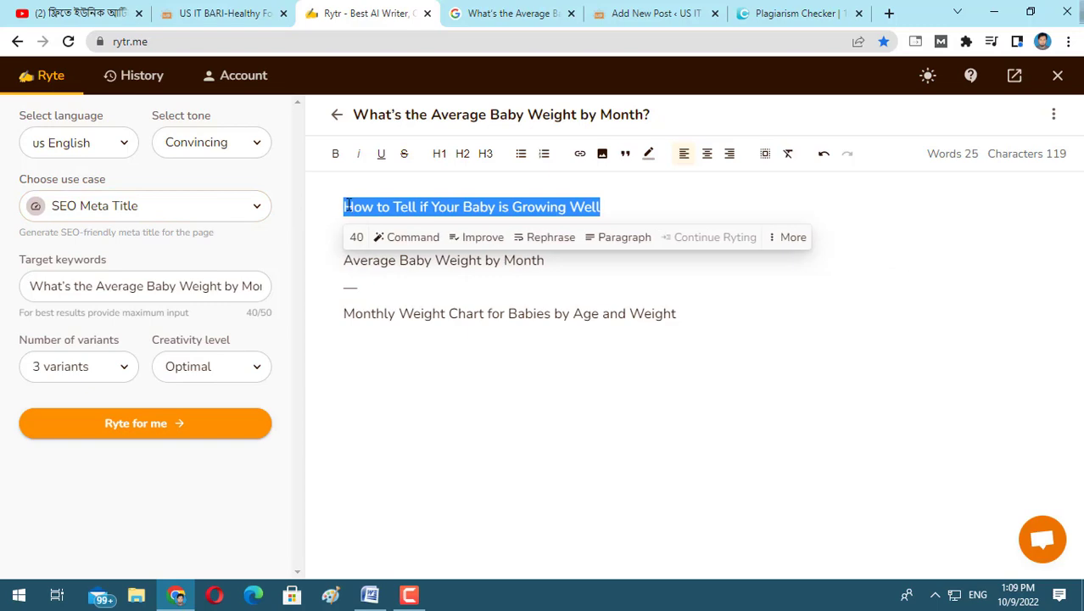
click(369, 594)
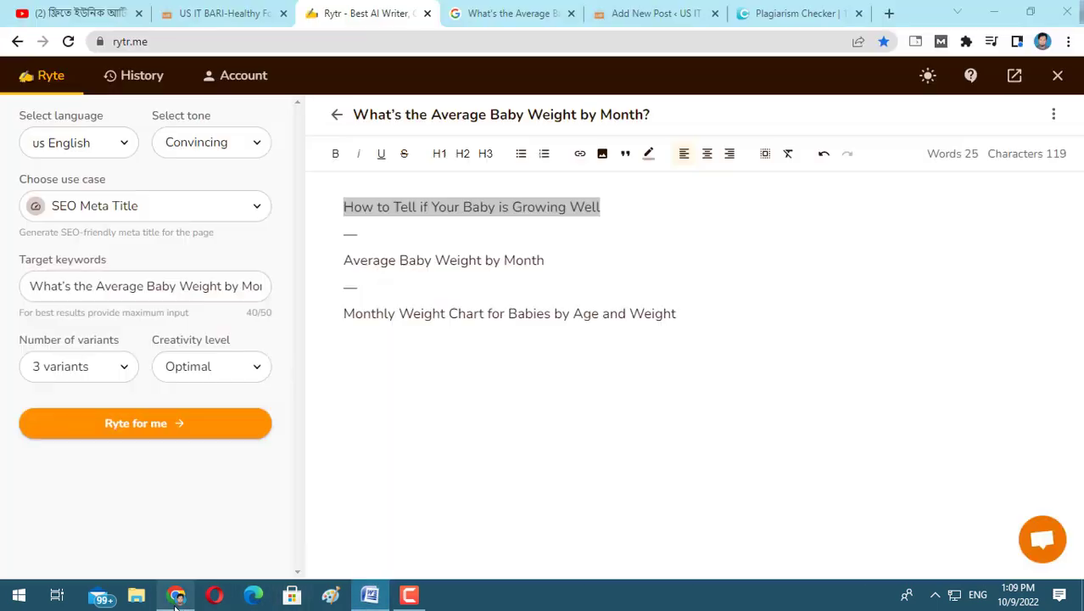
click(177, 594)
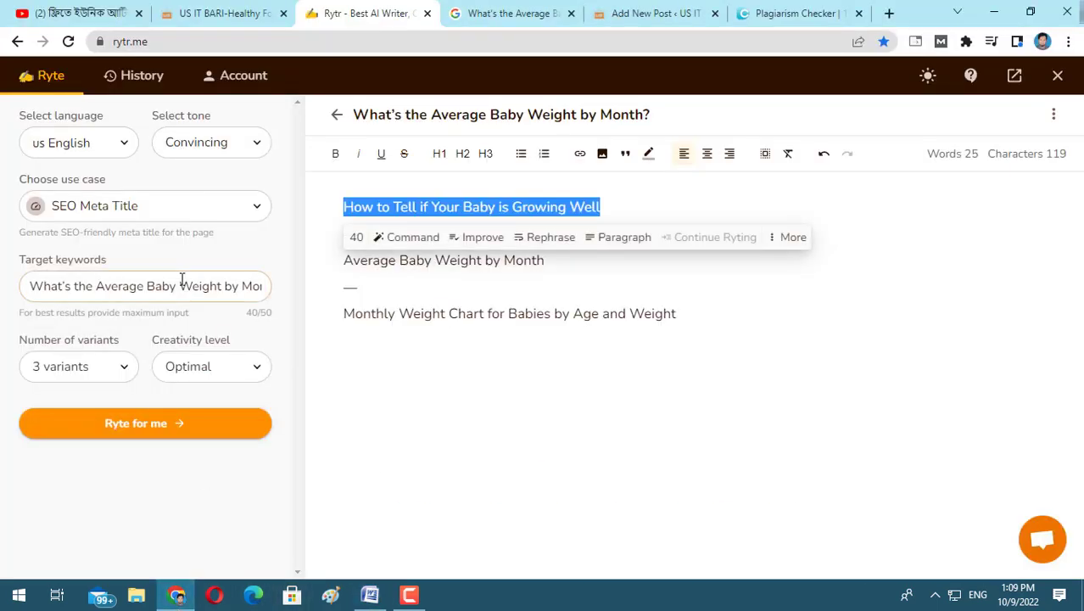
- Generate 3 variants of an SEO Meta Description with "What's the Average Baby Weight by Month?" as the page meta title
click(195, 207)
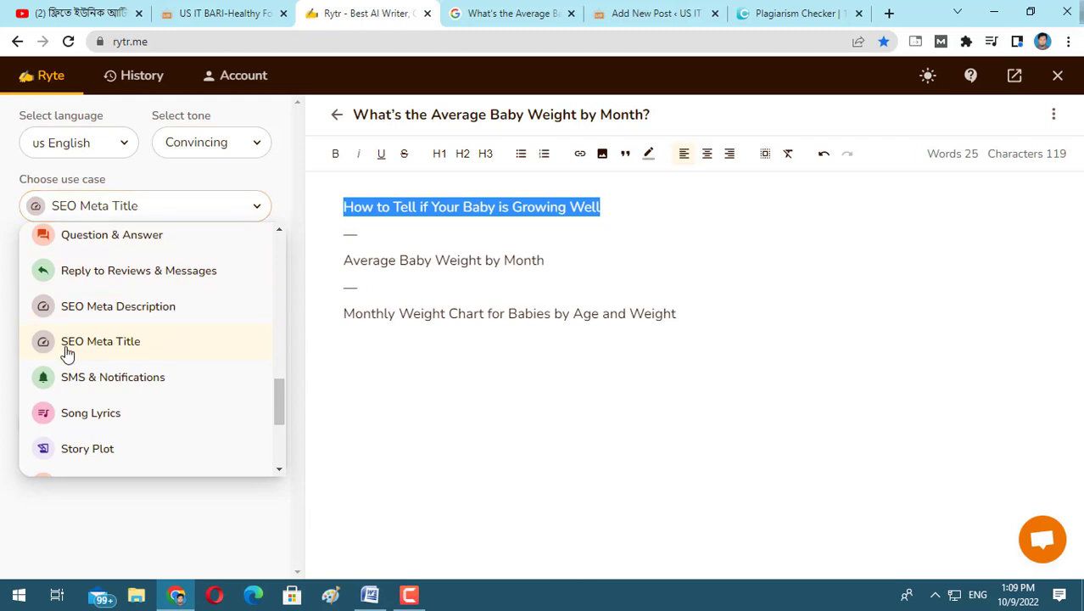
click(145, 316)
click(88, 303)
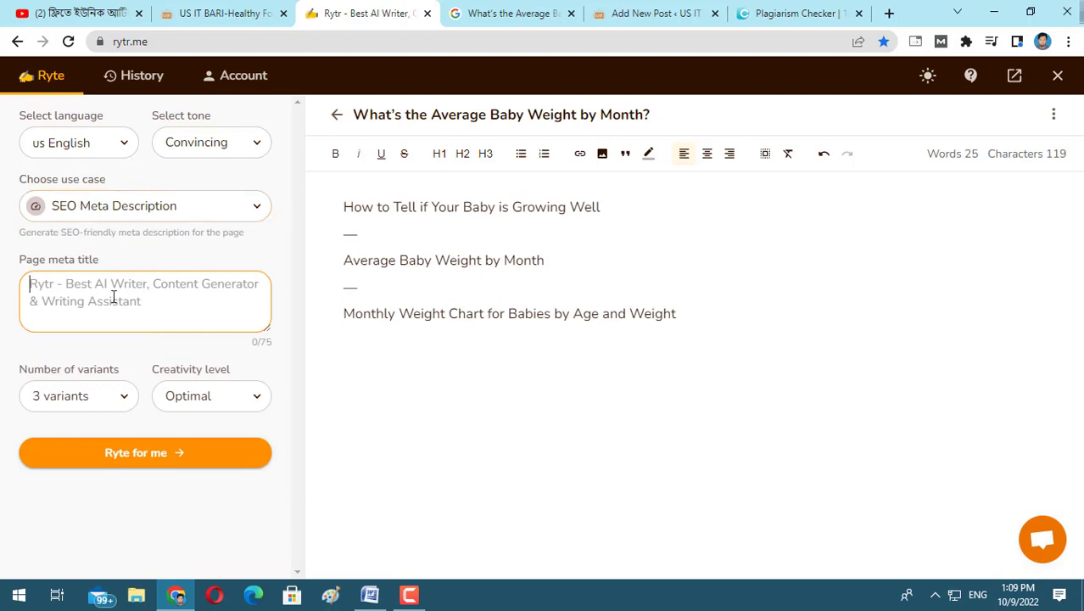
right_click(113, 296)
click(169, 418)
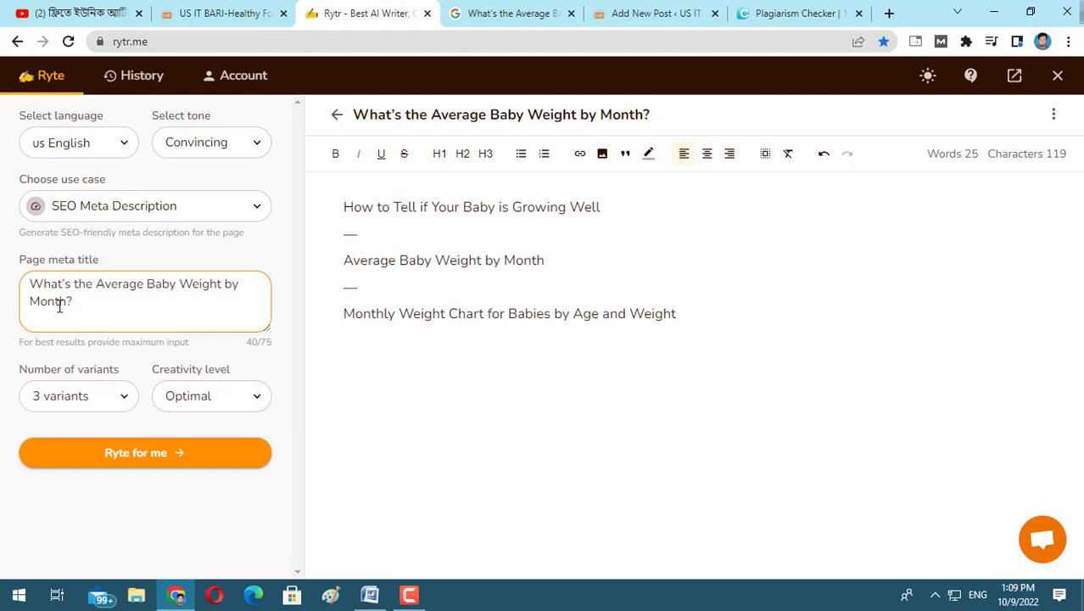
click(148, 453)
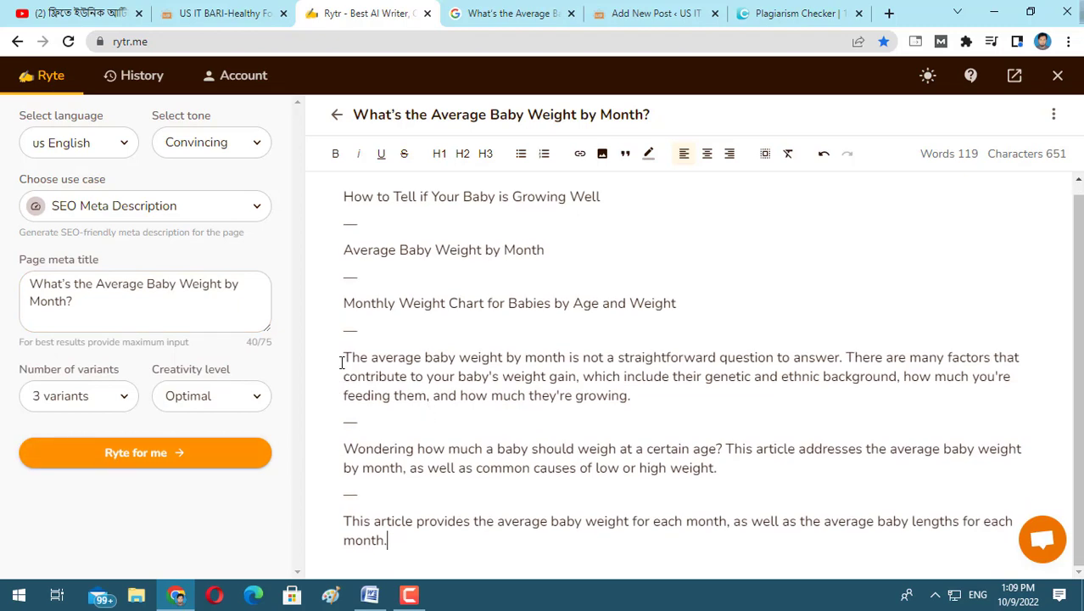
- Review the generated meta descriptions, highlight the first one, and check the article in Word before returning to Rytr
drag(343, 360, 485, 541)
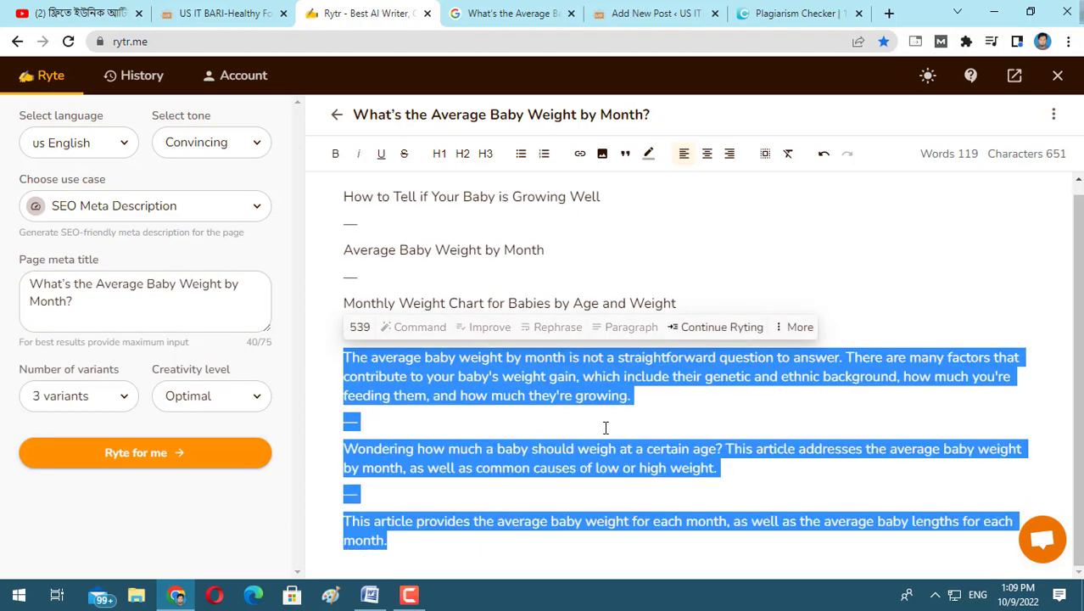
click(660, 399)
drag(630, 395, 347, 362)
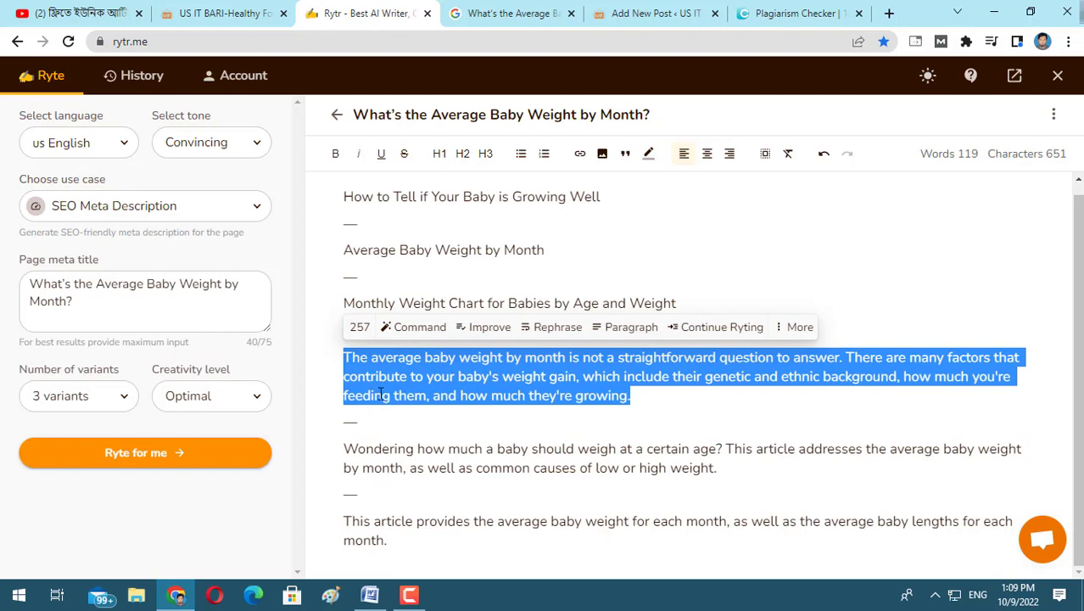
click(379, 594)
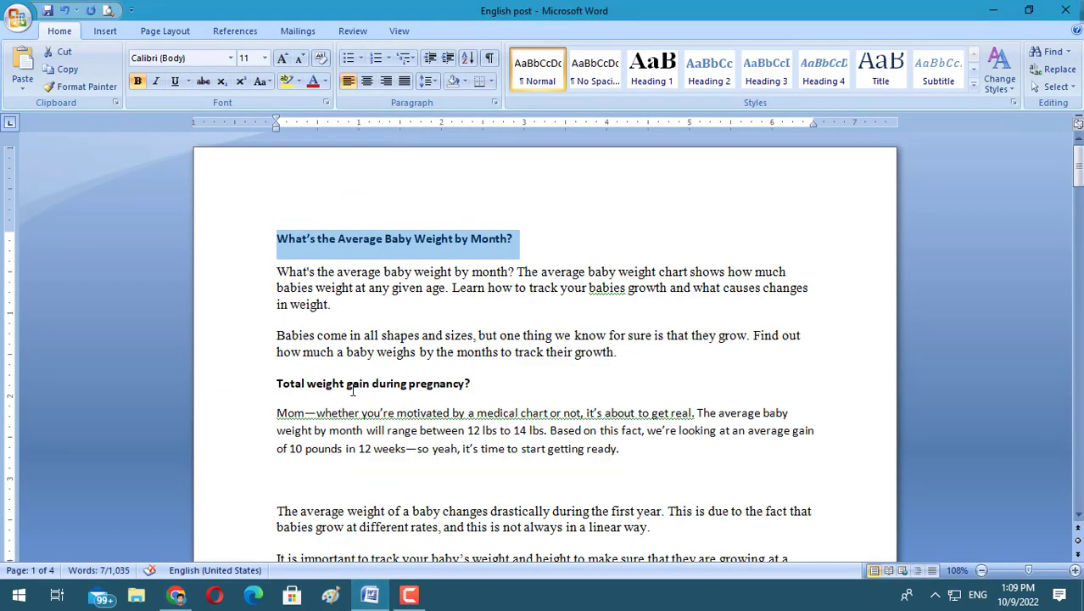
scroll(397, 423, down, 4)
click(177, 593)
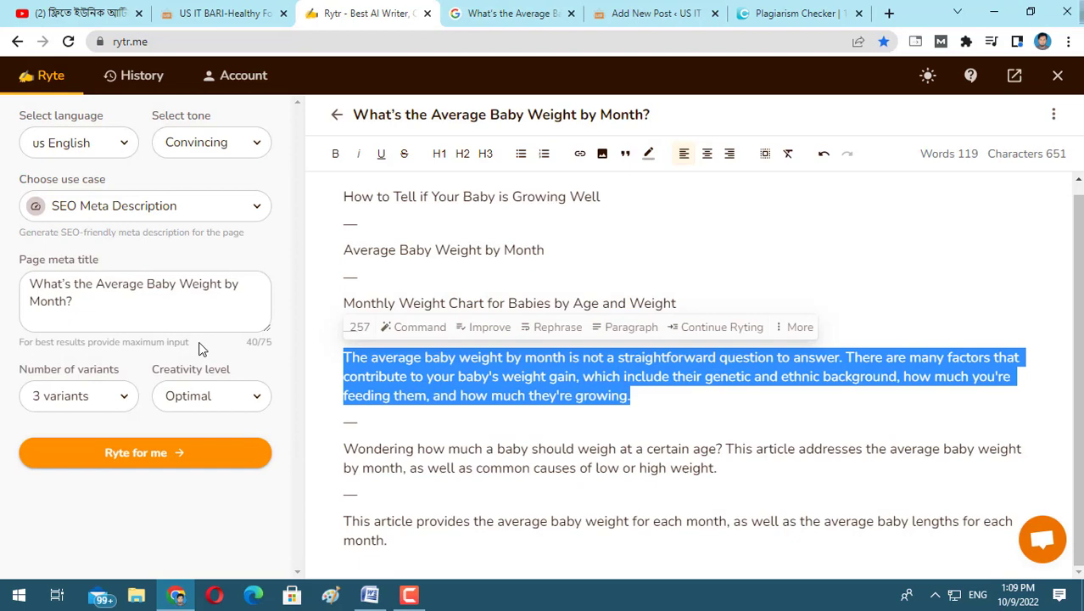
- Look through Rytr's use cases and choose Blog Idea & Outline
click(123, 206)
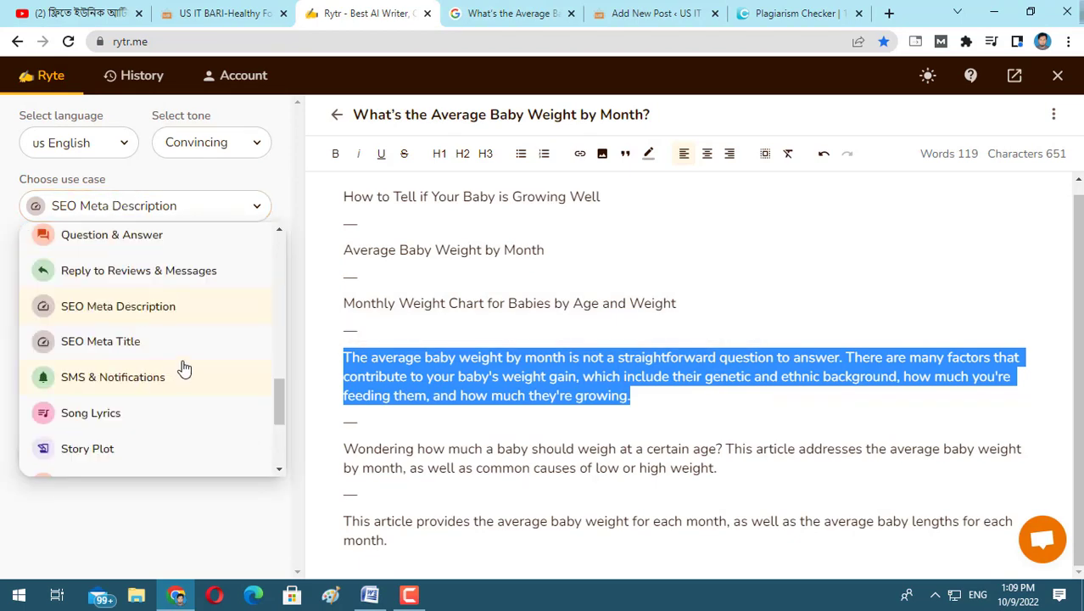
scroll(184, 366, down, 3)
scroll(184, 367, up, 5)
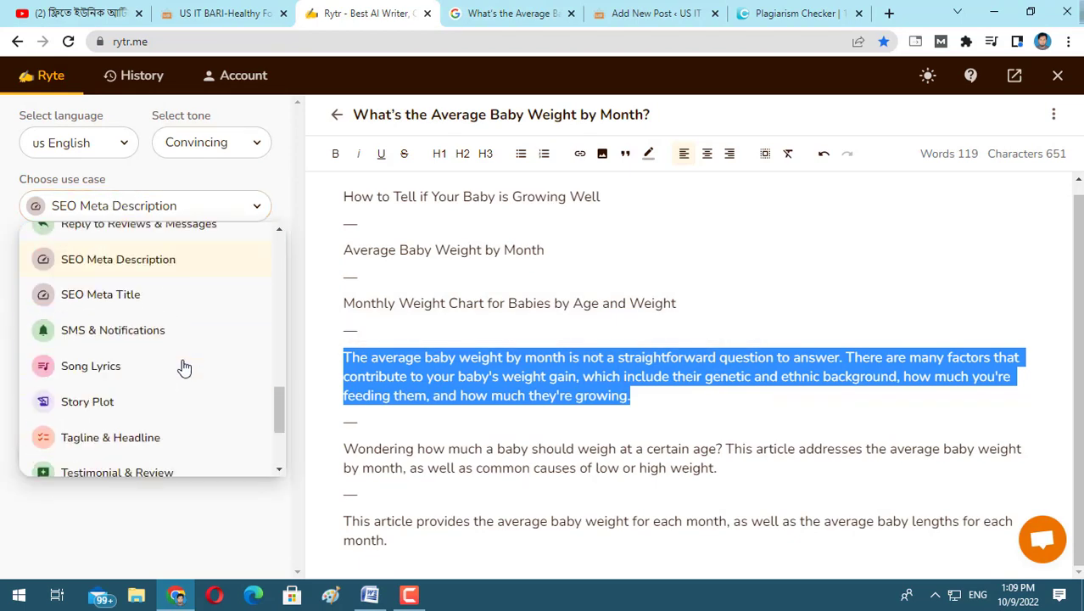
scroll(181, 363, up, 3)
scroll(155, 351, up, 4)
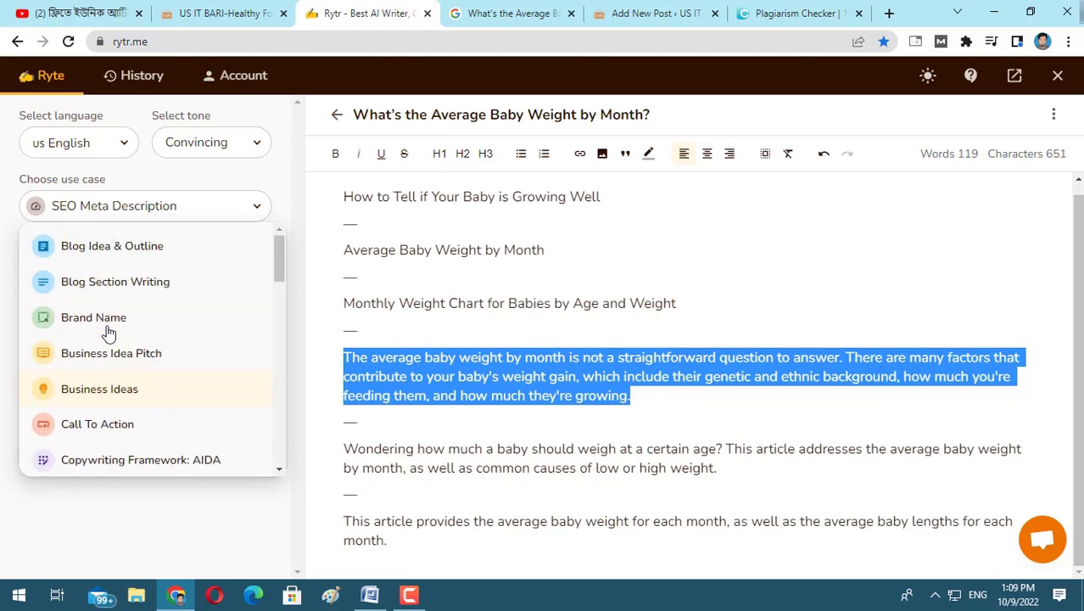
click(114, 251)
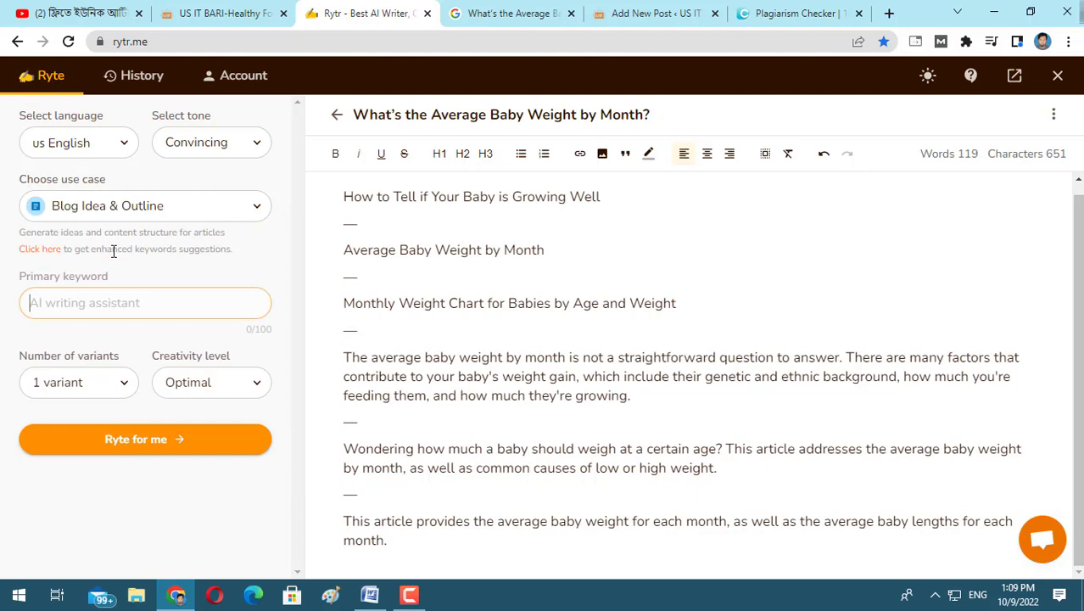
- Generate one Blog Idea & Outline variant with "What's the Average Baby Weight by Month?" as the primary keyword
right_click(68, 303)
click(93, 424)
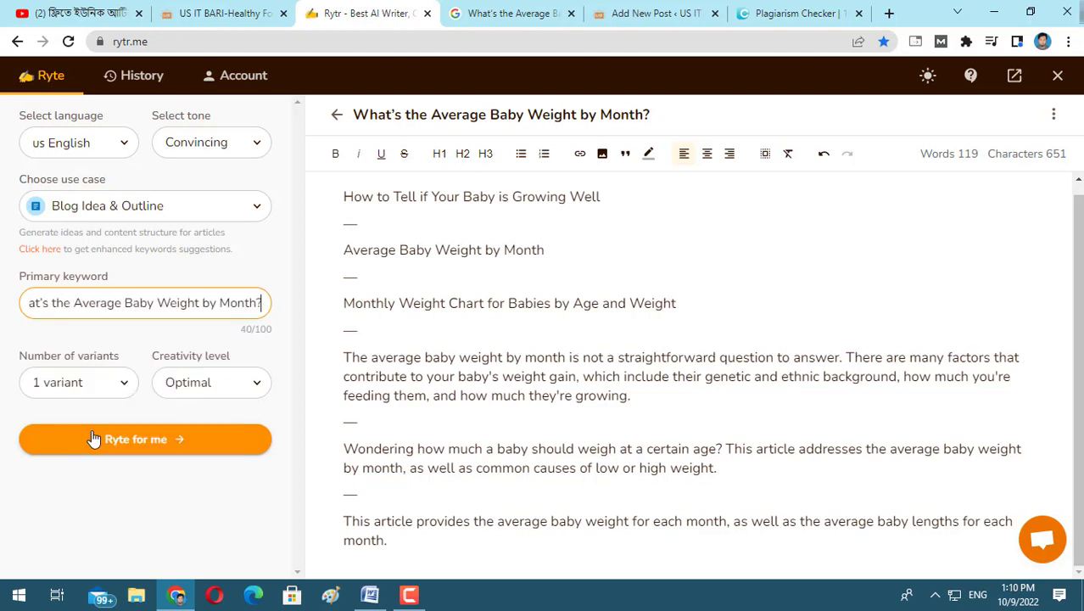
click(172, 447)
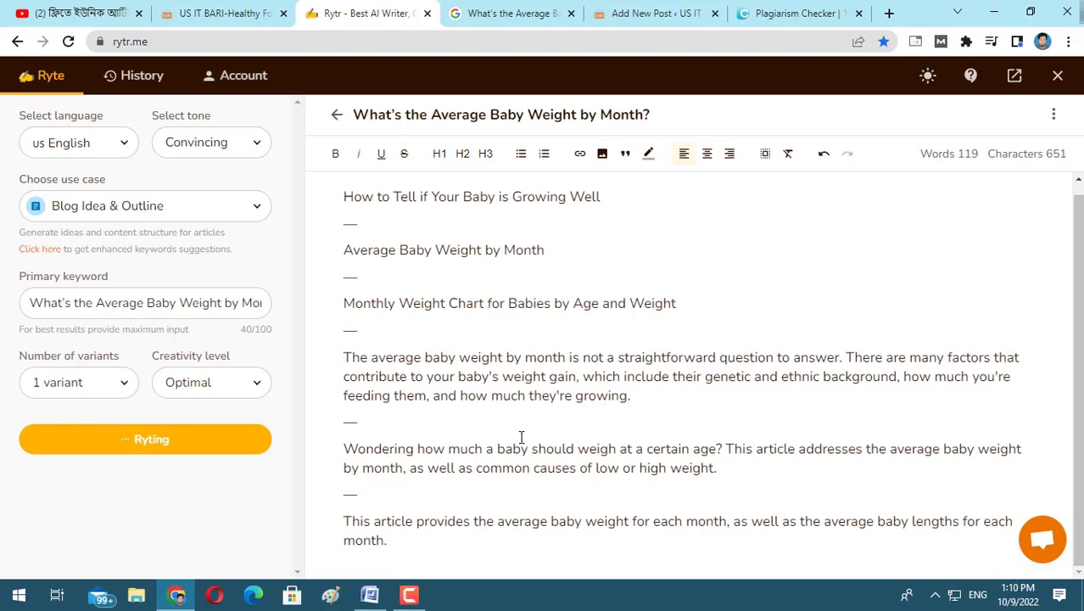
scroll(523, 438, down, 1)
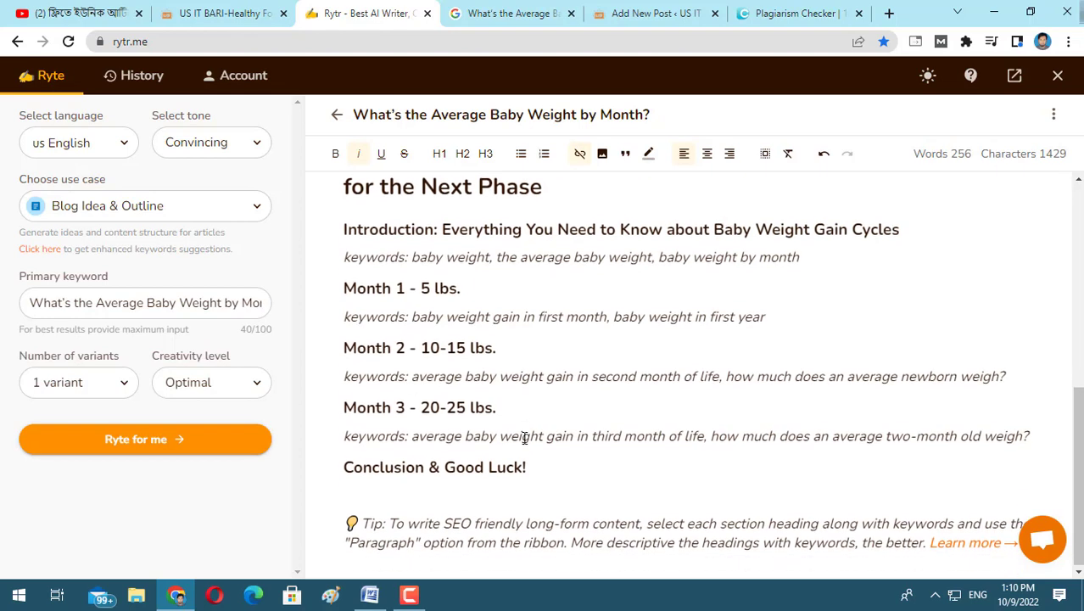
- Review the generated blog outline by highlighting its title, section headings and keyword lines
scroll(524, 436, up, 2)
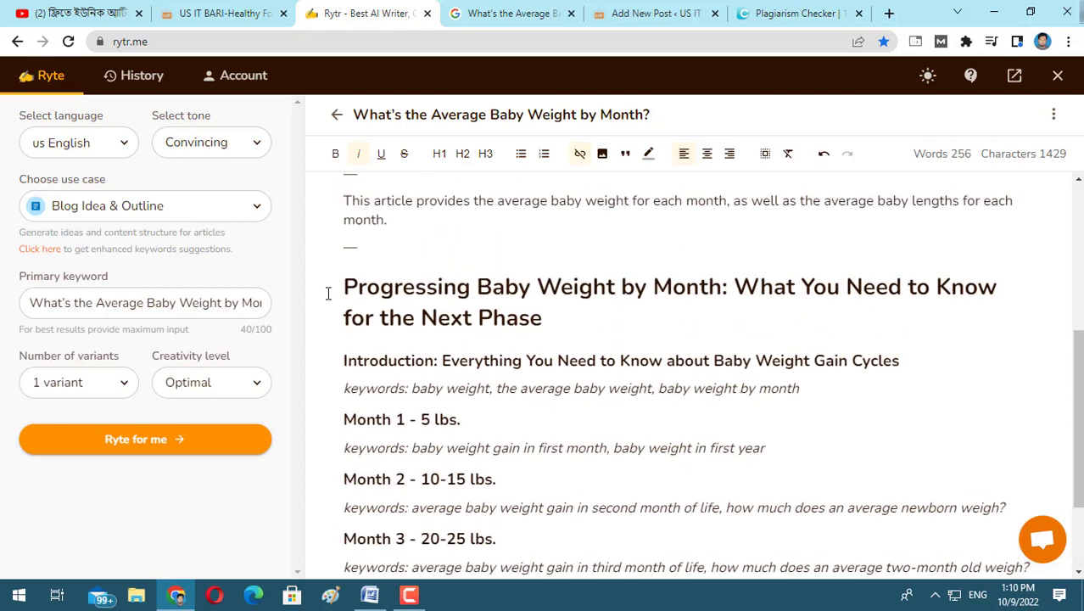
drag(344, 286, 734, 493)
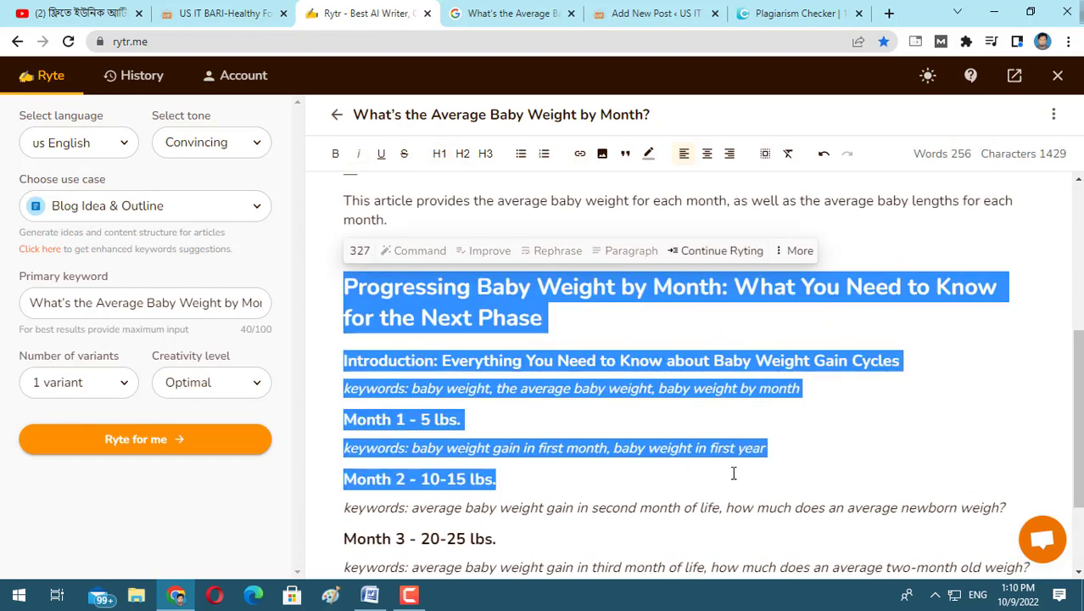
scroll(734, 472, down, 2)
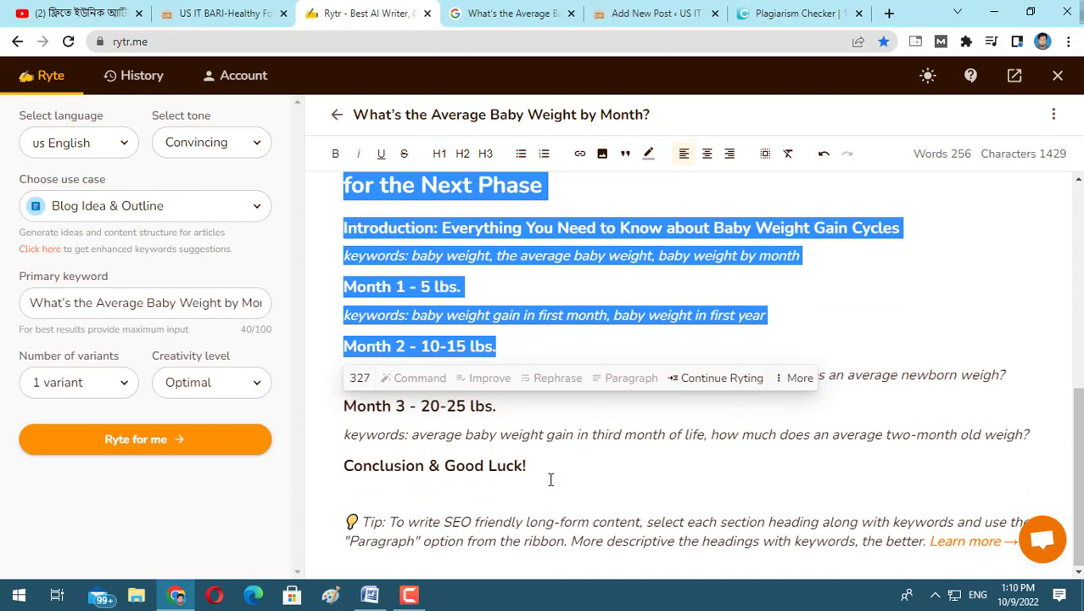
drag(538, 424, 344, 407)
- Choose the Blog Section Writing use case and look through the article in Word down to its Tags list
click(131, 218)
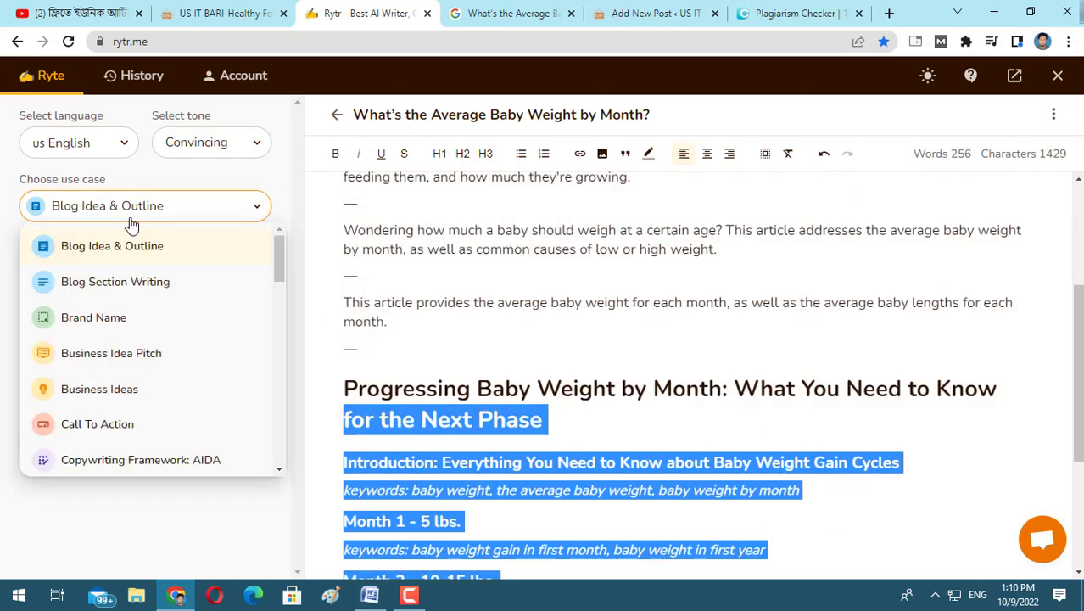
click(89, 288)
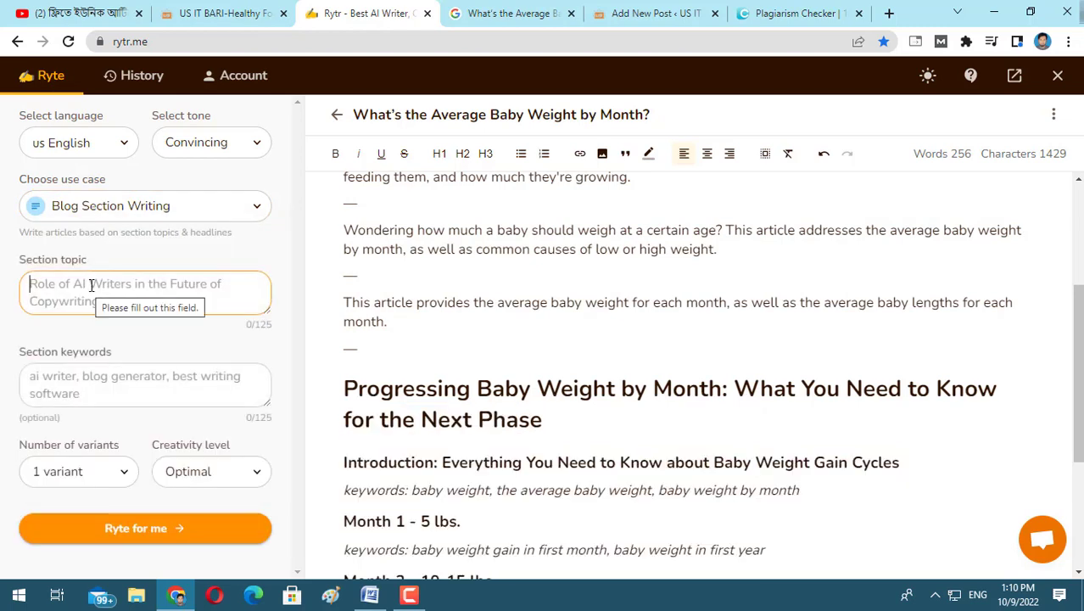
click(370, 595)
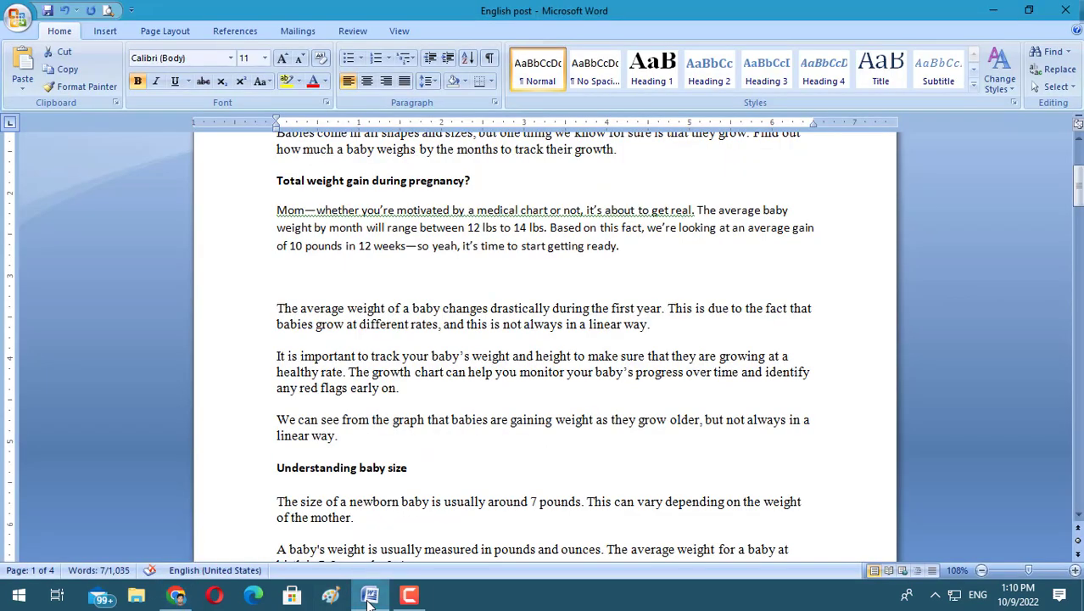
scroll(378, 427, down, 1)
scroll(378, 426, down, 3)
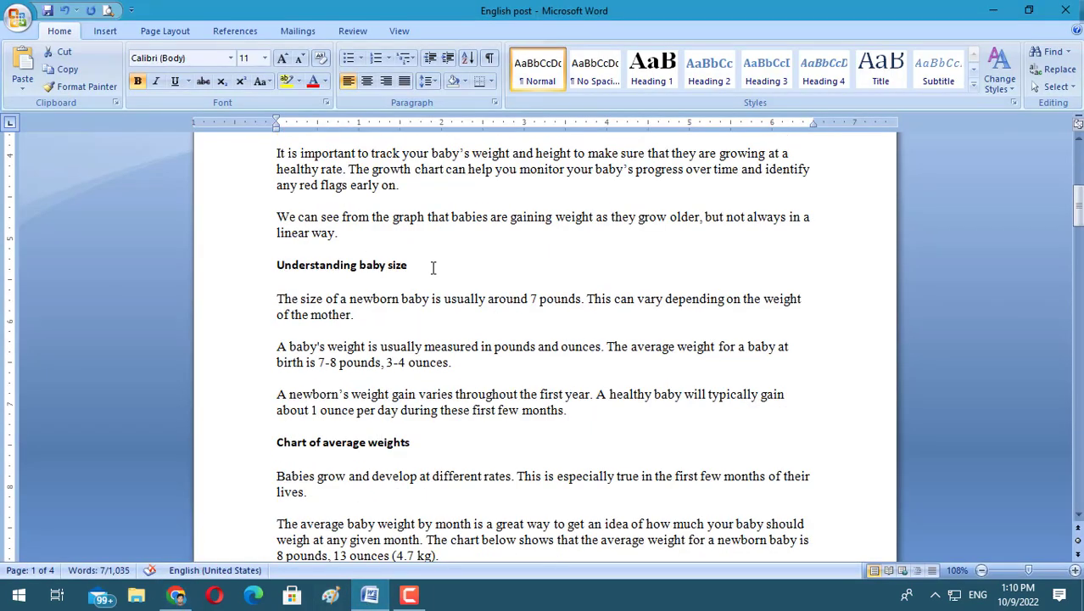
drag(432, 268, 261, 259)
scroll(505, 410, down, 20)
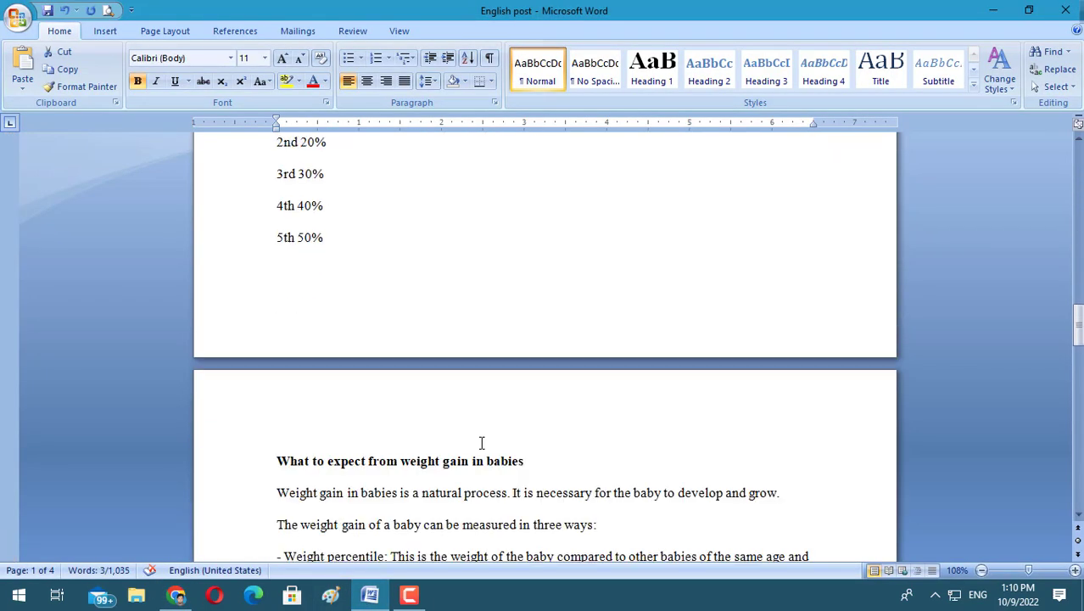
scroll(473, 432, down, 3)
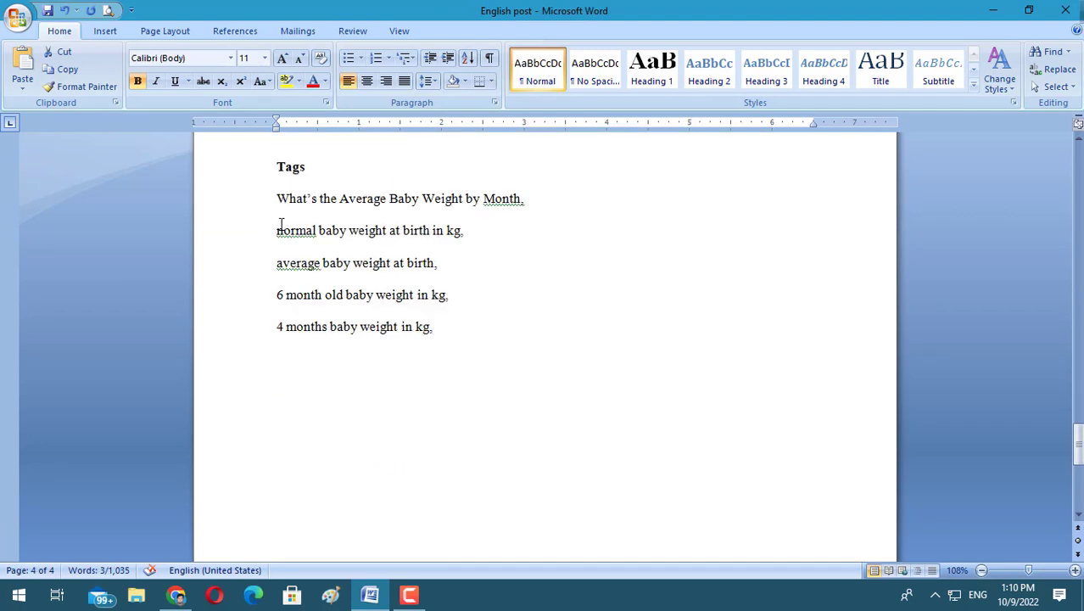
drag(277, 230, 467, 235)
click(518, 246)
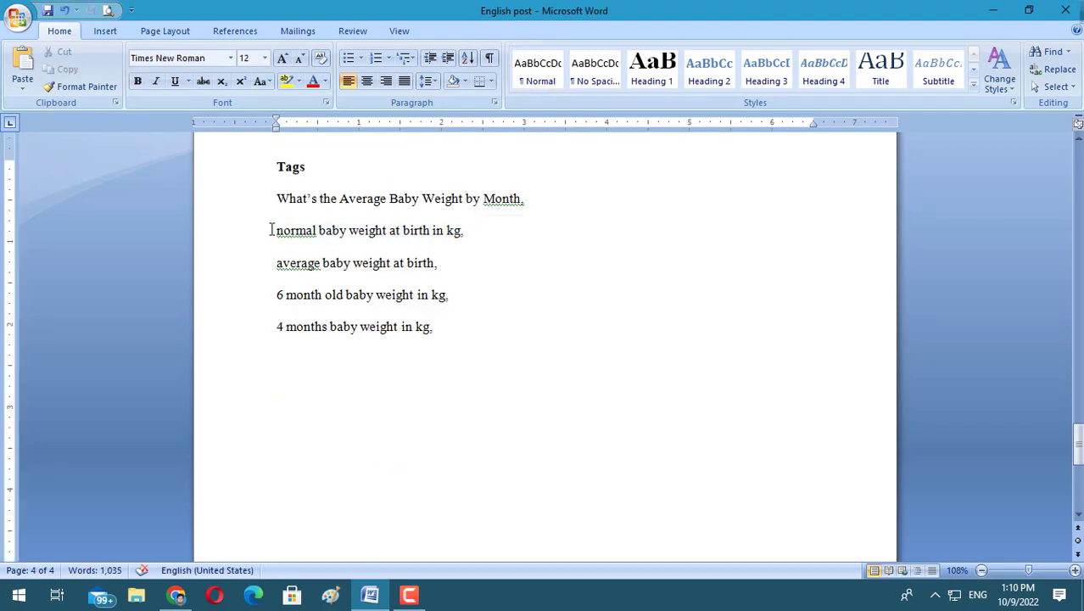
- Copy the tag "normal baby weight at birth in kg" from the Word document into Rytr's section keywords
drag(273, 229, 460, 231)
right_click(460, 230)
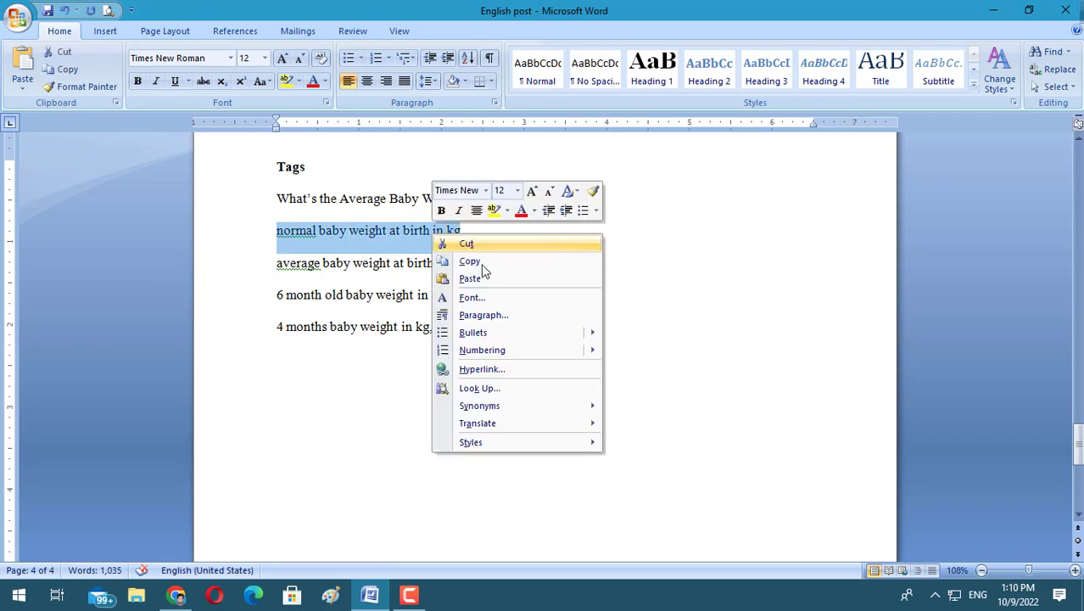
click(483, 270)
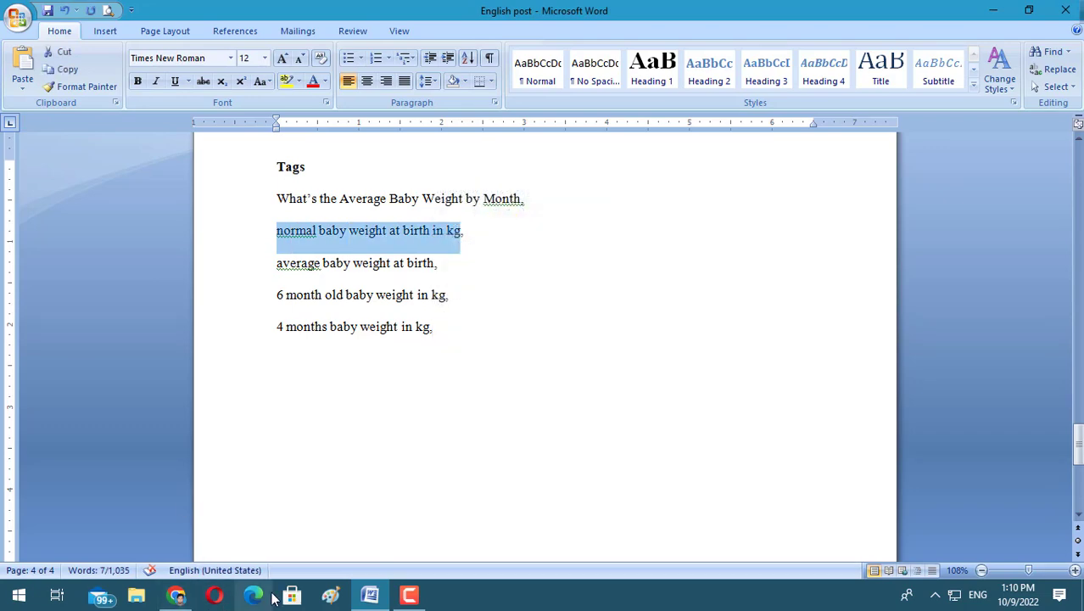
click(176, 596)
click(50, 379)
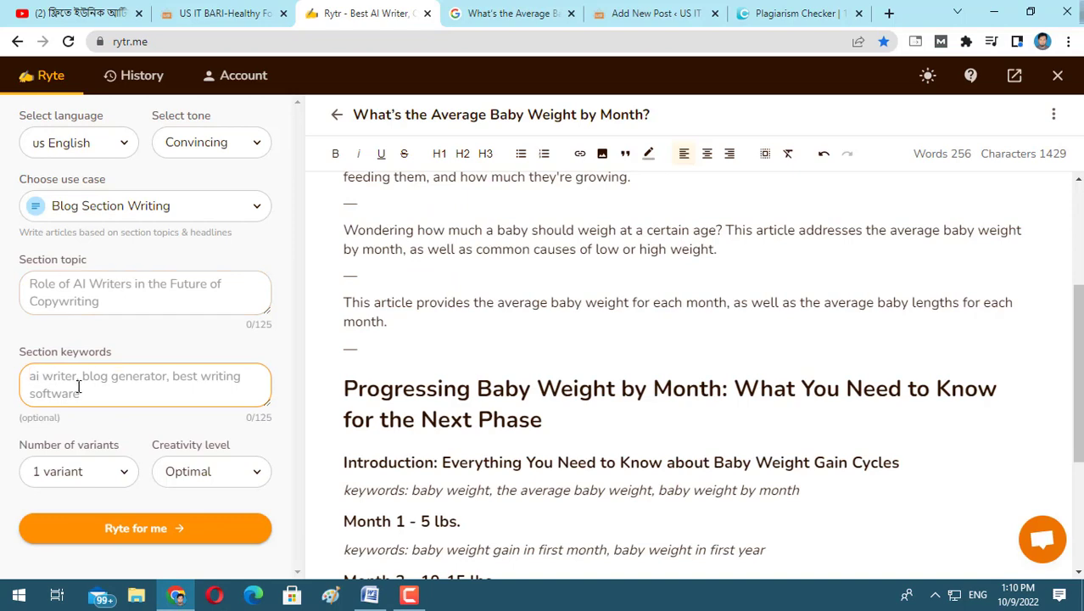
right_click(78, 386)
click(133, 261)
- Copy the title "What's the Average Baby Weight by Month?" from Word as the section topic and generate one blog section
click(85, 292)
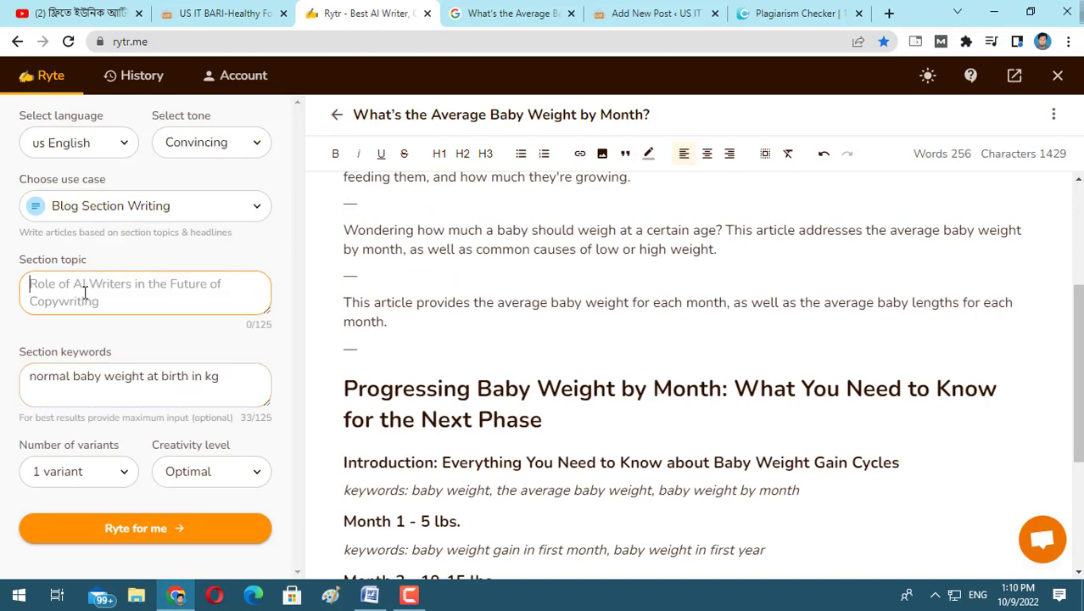
click(369, 594)
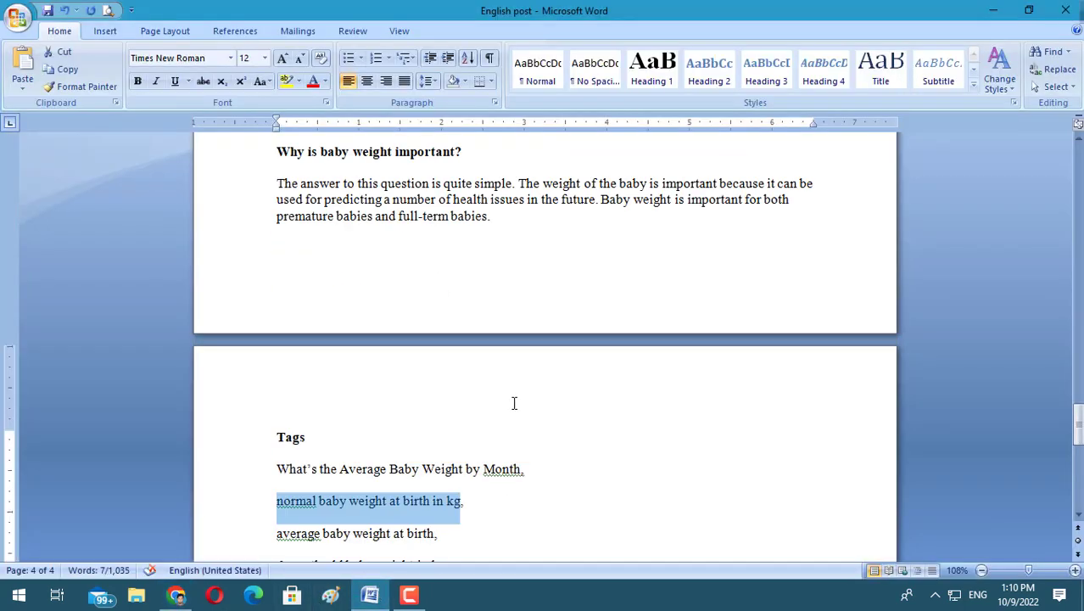
scroll(514, 402, up, 7)
scroll(514, 402, up, 20)
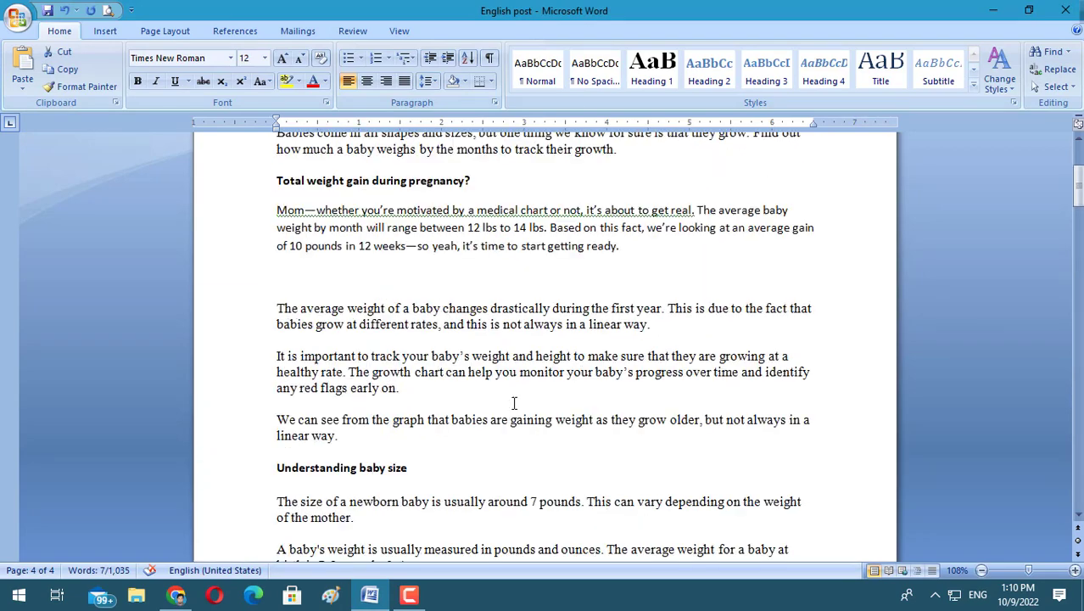
drag(489, 238, 210, 239)
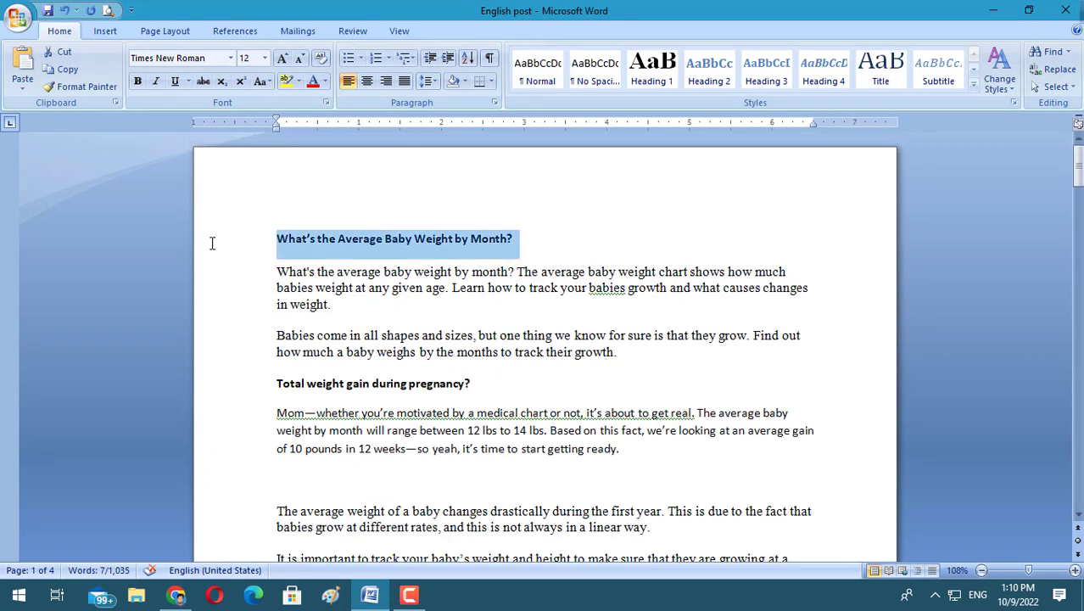
right_click(314, 243)
click(352, 271)
click(175, 595)
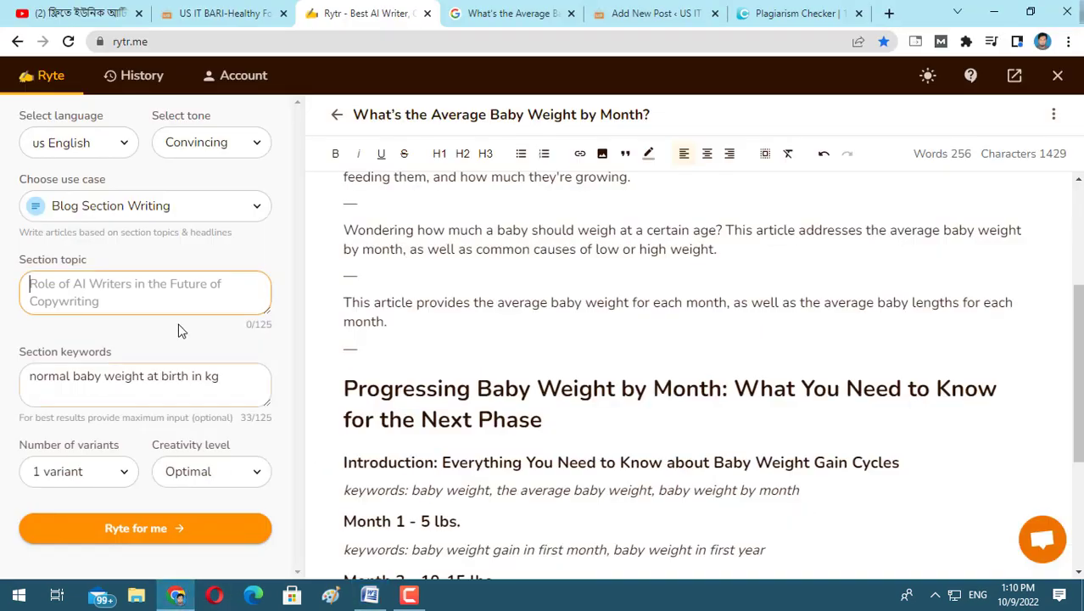
right_click(119, 293)
click(156, 416)
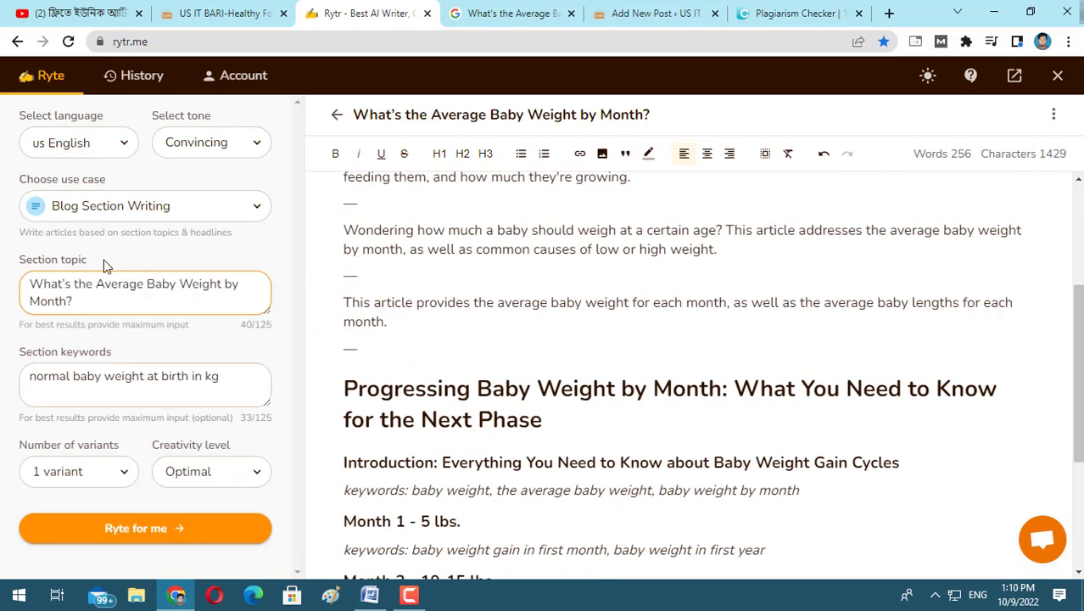
click(142, 531)
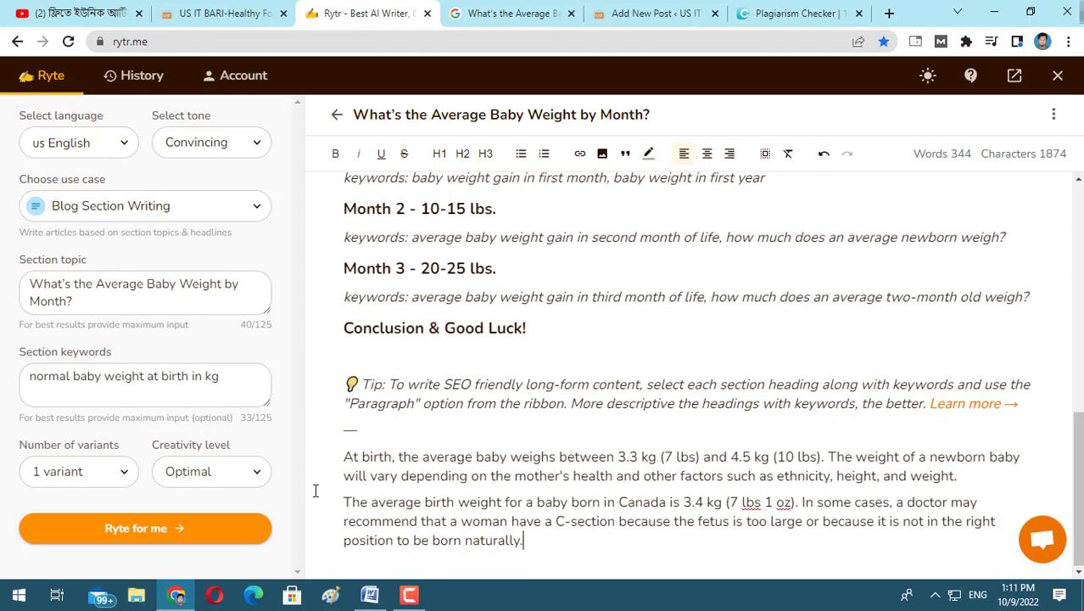
- Highlight the section keywords and the newly generated paragraphs, and look through the full baby weight article in Word
drag(28, 376, 240, 372)
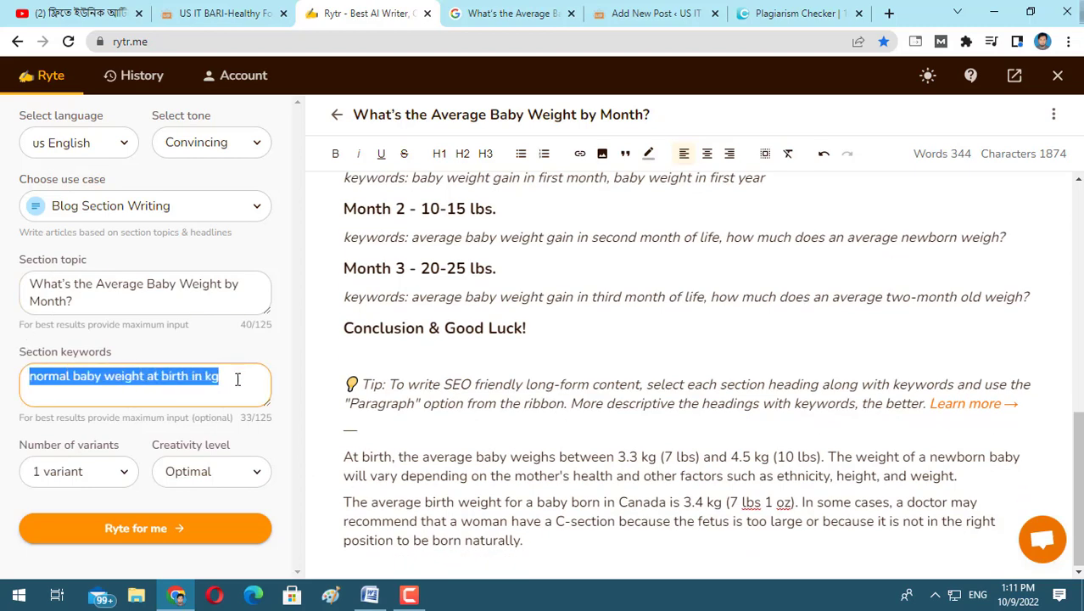
drag(549, 548, 328, 463)
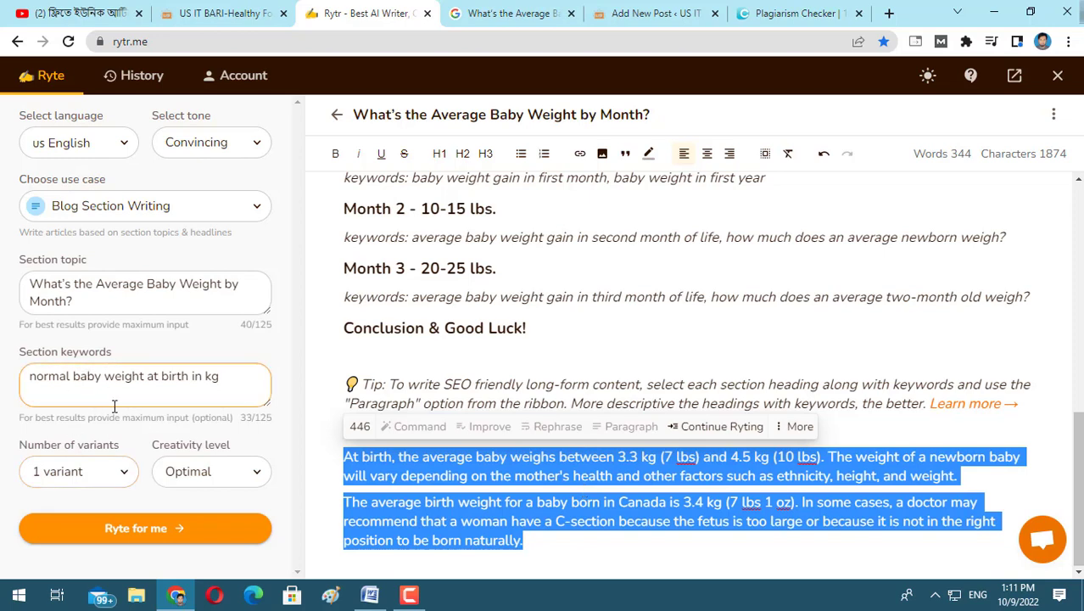
click(380, 596)
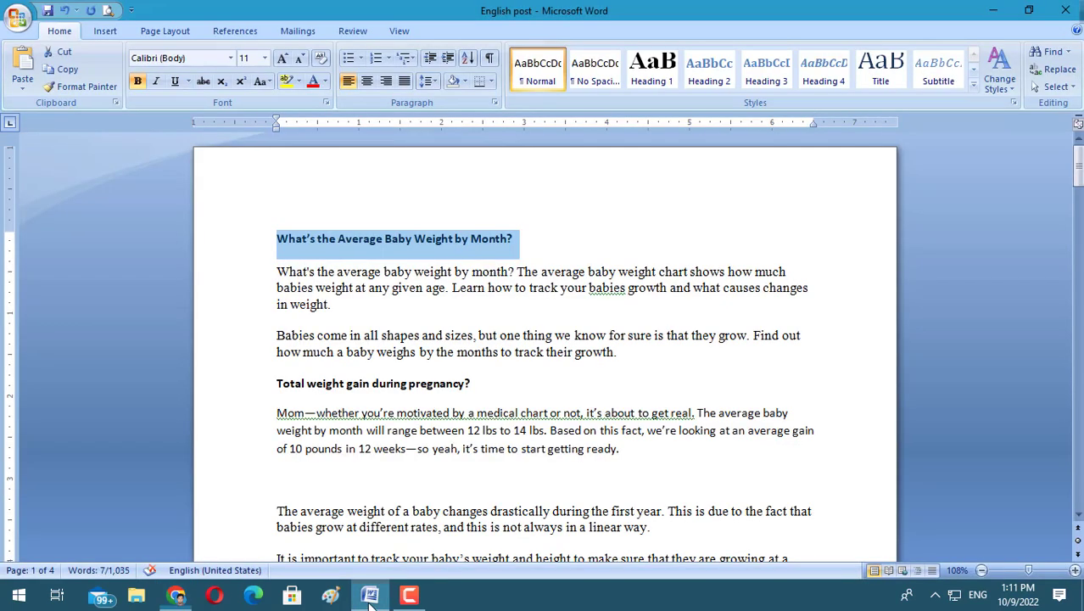
scroll(468, 427, down, 10)
scroll(468, 426, down, 20)
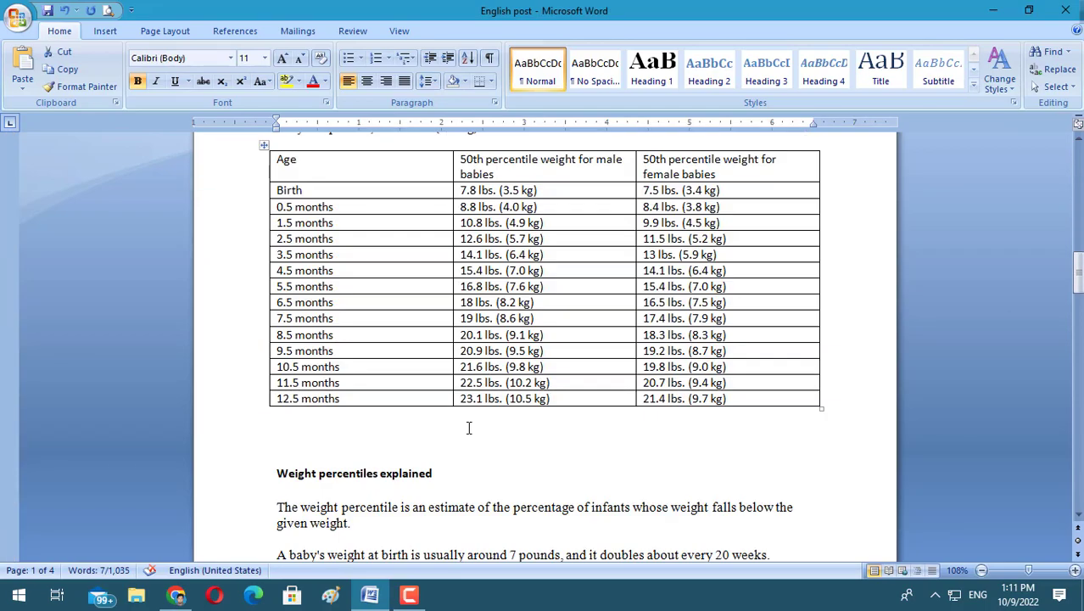
scroll(471, 423, down, 12)
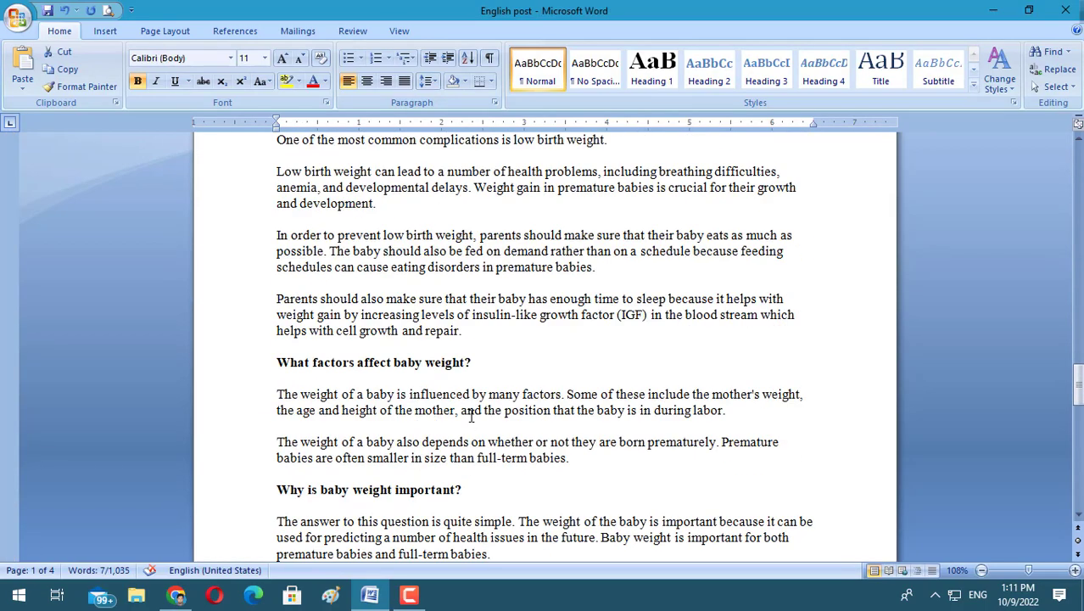
scroll(471, 411, up, 8)
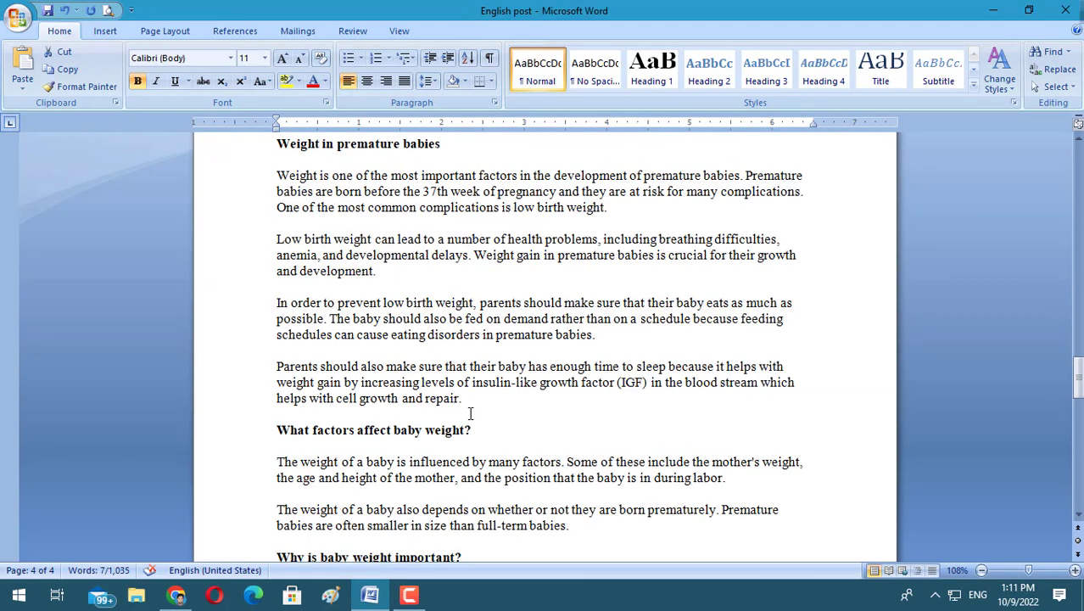
scroll(473, 416, up, 15)
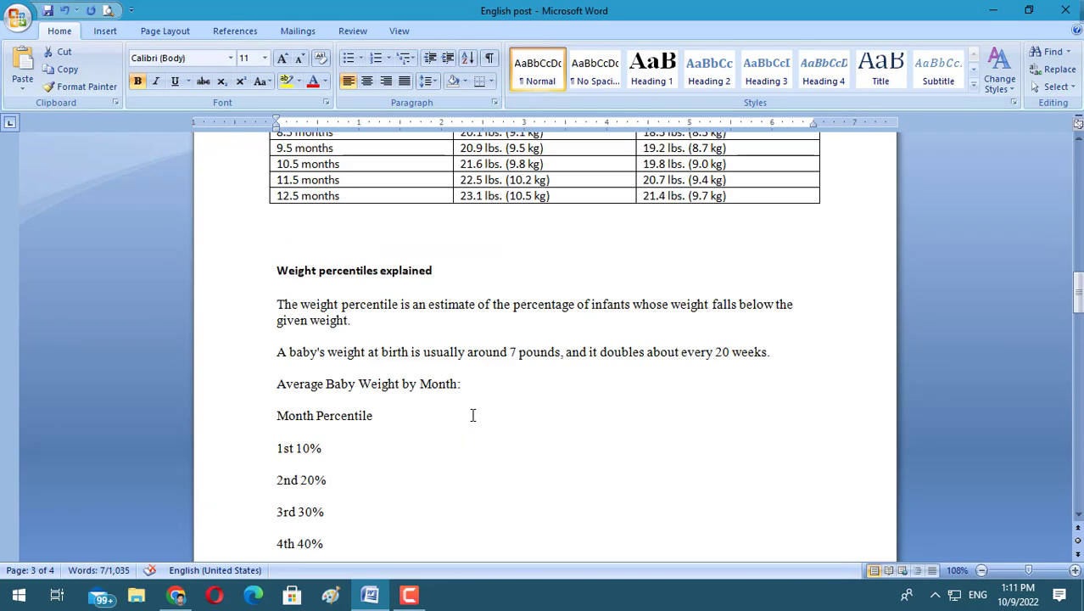
scroll(473, 415, up, 15)
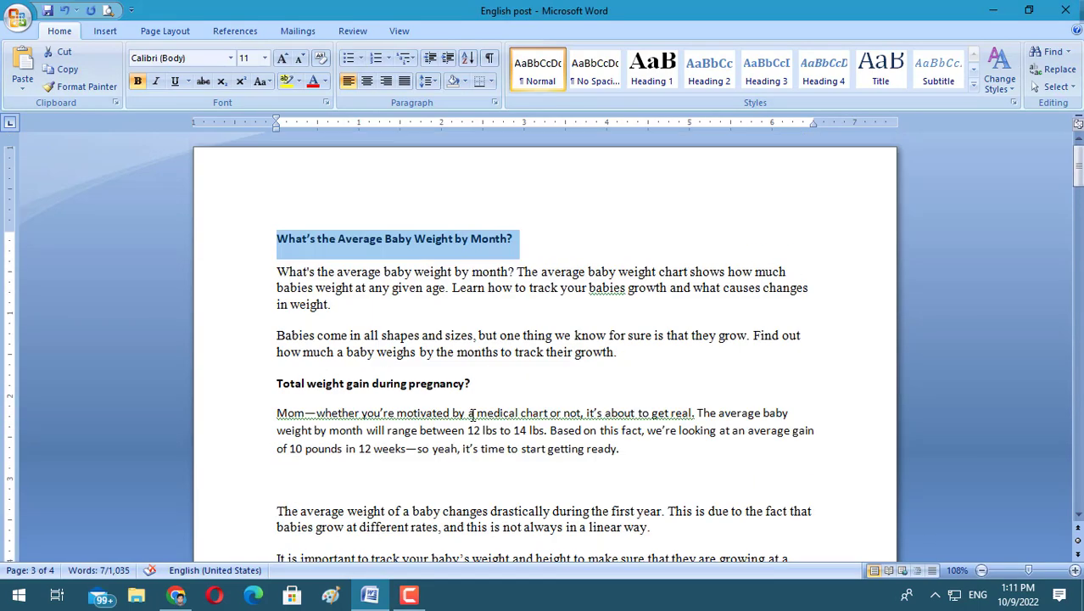
click(477, 363)
scroll(471, 377, down, 12)
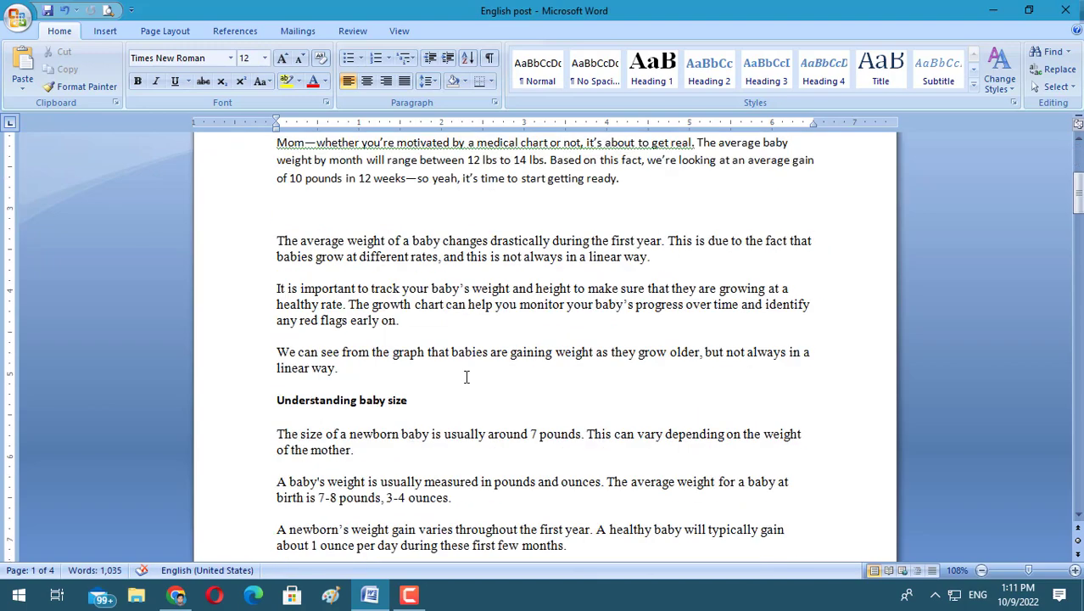
scroll(469, 394, down, 5)
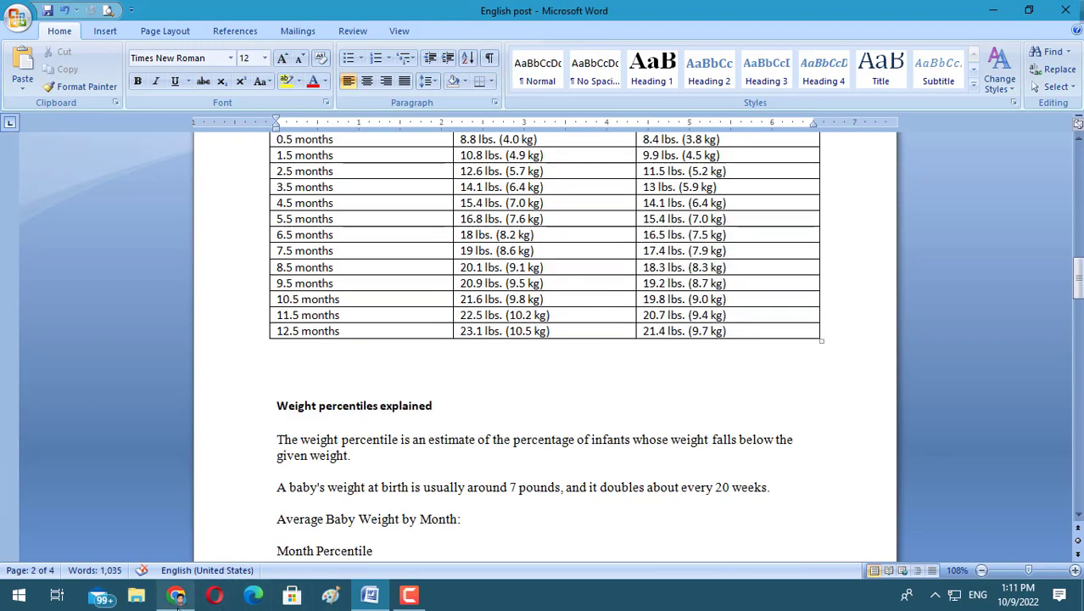
- Switch to the Duplichecker plagiarism checker page in the browser and highlight its web address
click(175, 595)
click(776, 14)
scroll(261, 304, up, 10)
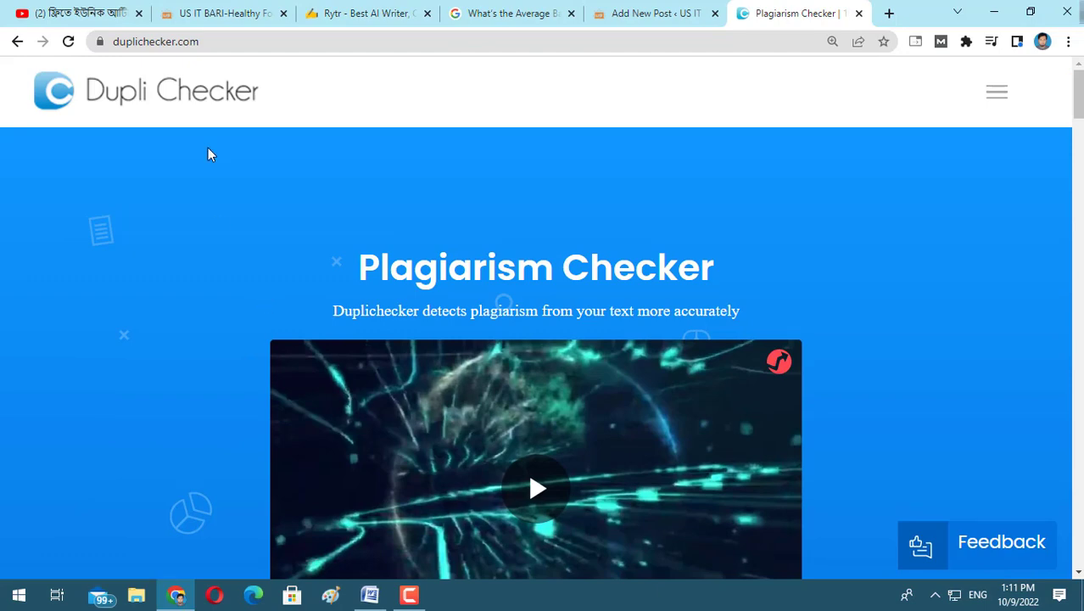
click(208, 40)
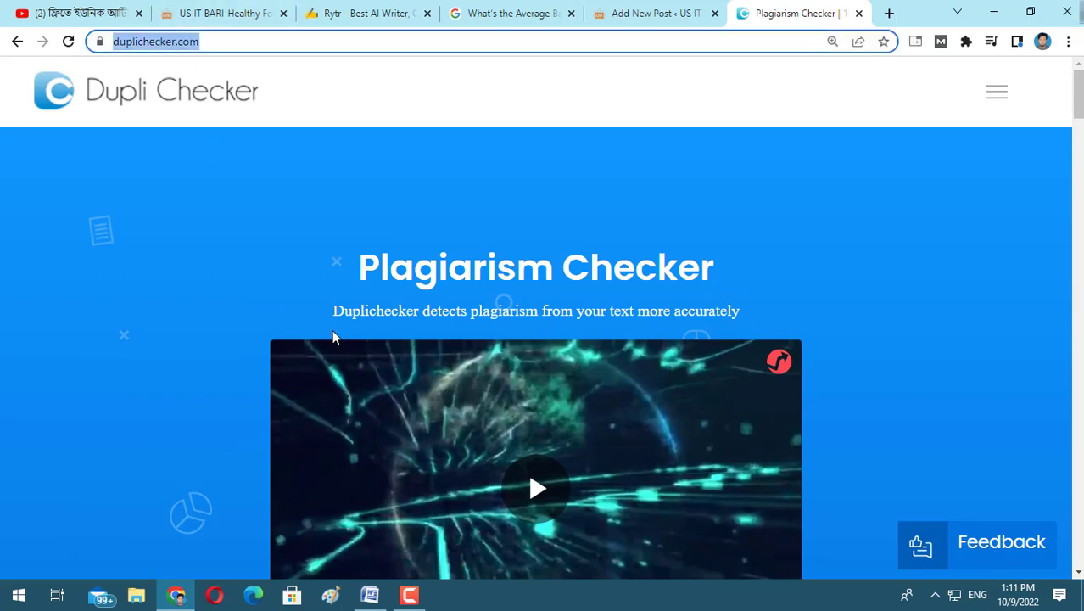
- Look over the pasted article text and the plagiarism check controls on the Duplichecker page
scroll(406, 324, down, 6)
scroll(548, 465, down, 10)
scroll(548, 466, down, 5)
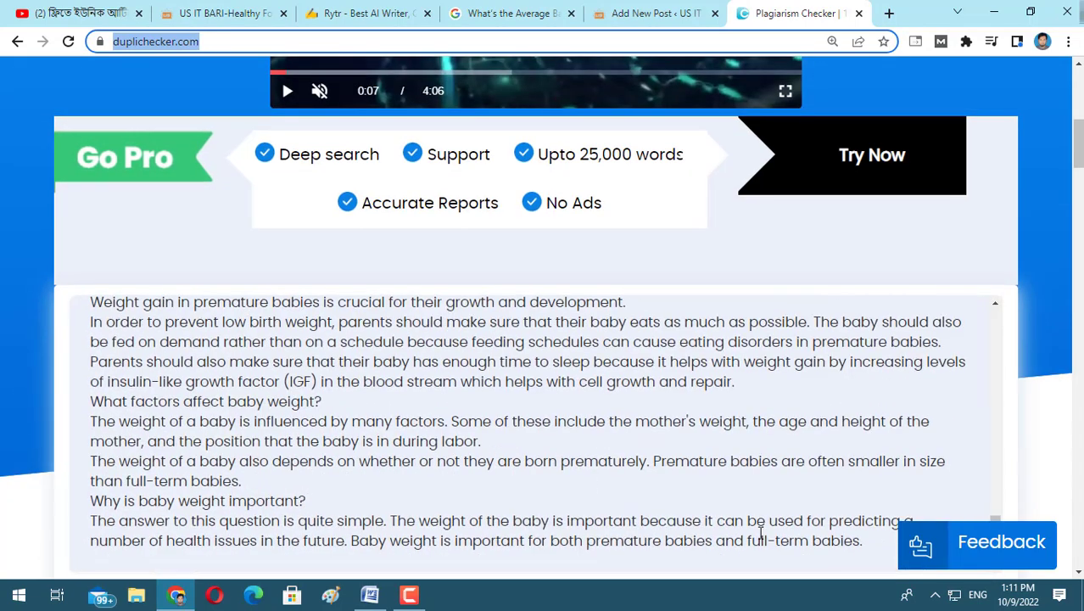
scroll(1051, 289, down, 5)
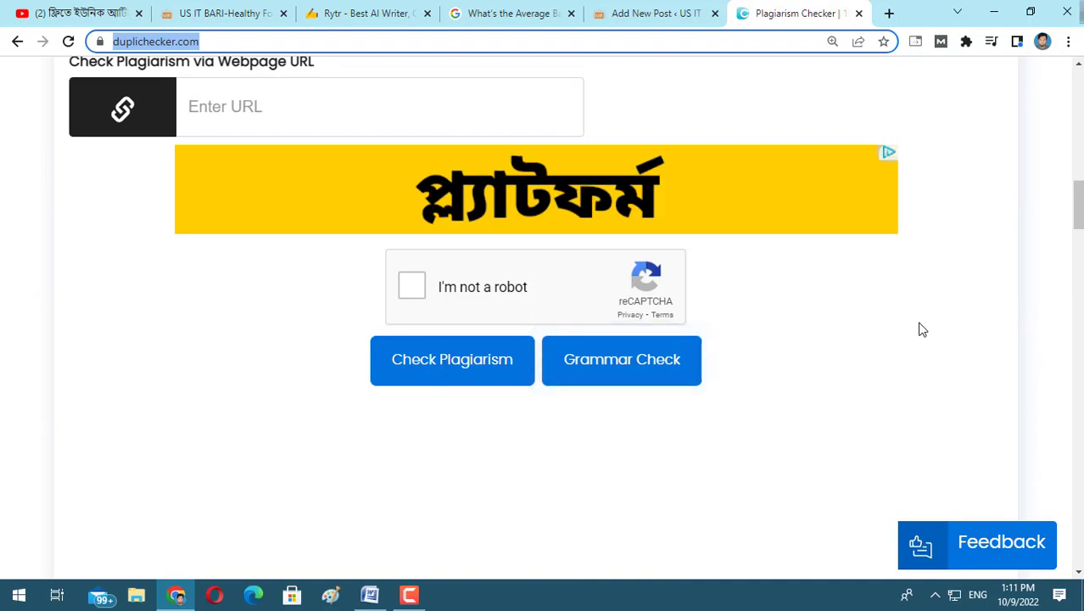
scroll(923, 329, up, 8)
scroll(923, 330, up, 5)
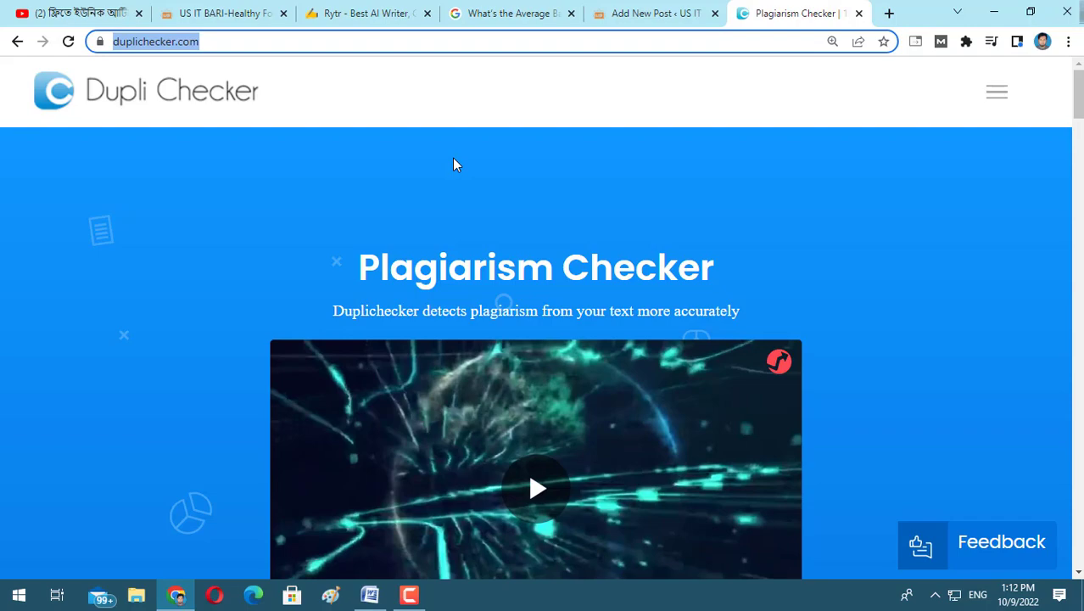
- Switch to the WordPress post draft and review its article content, weight table, tags and Rank Math SEO checks
click(660, 14)
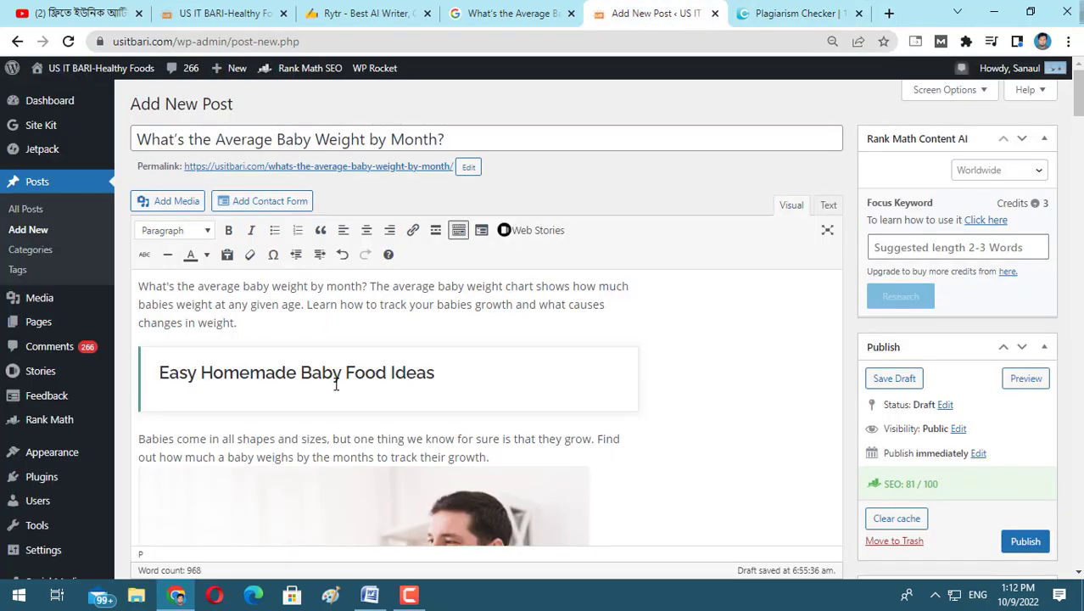
scroll(275, 271, down, 15)
scroll(302, 317, down, 5)
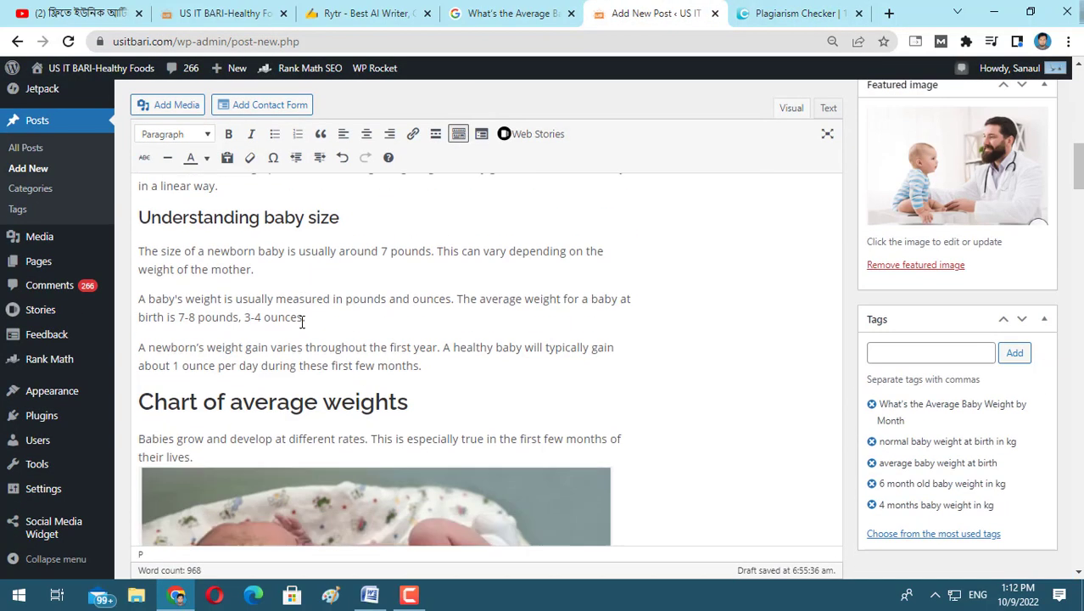
scroll(302, 317, up, 20)
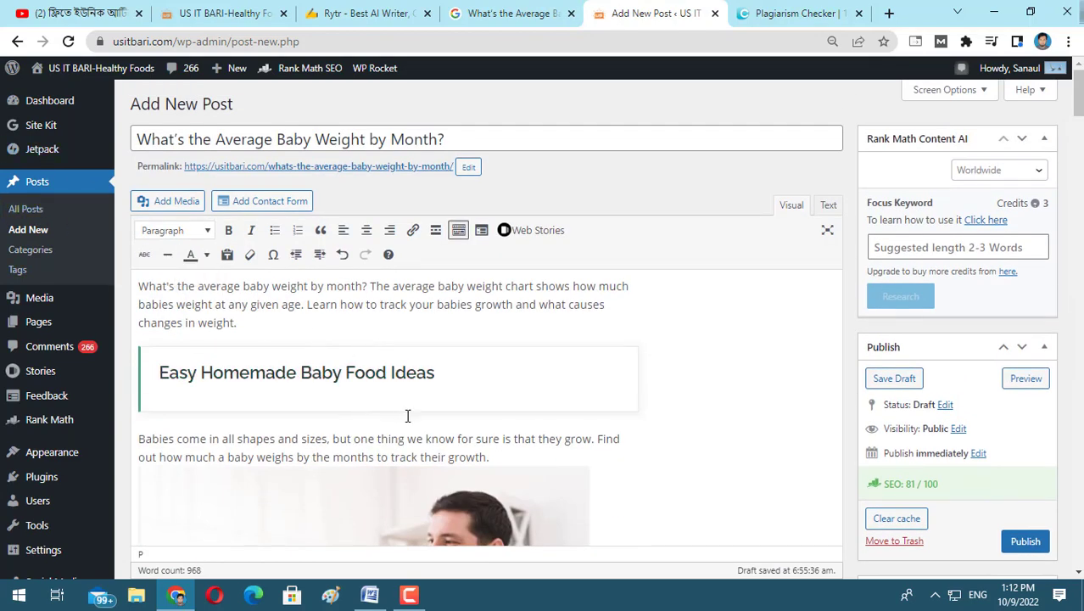
scroll(535, 430, down, 10)
scroll(535, 430, down, 15)
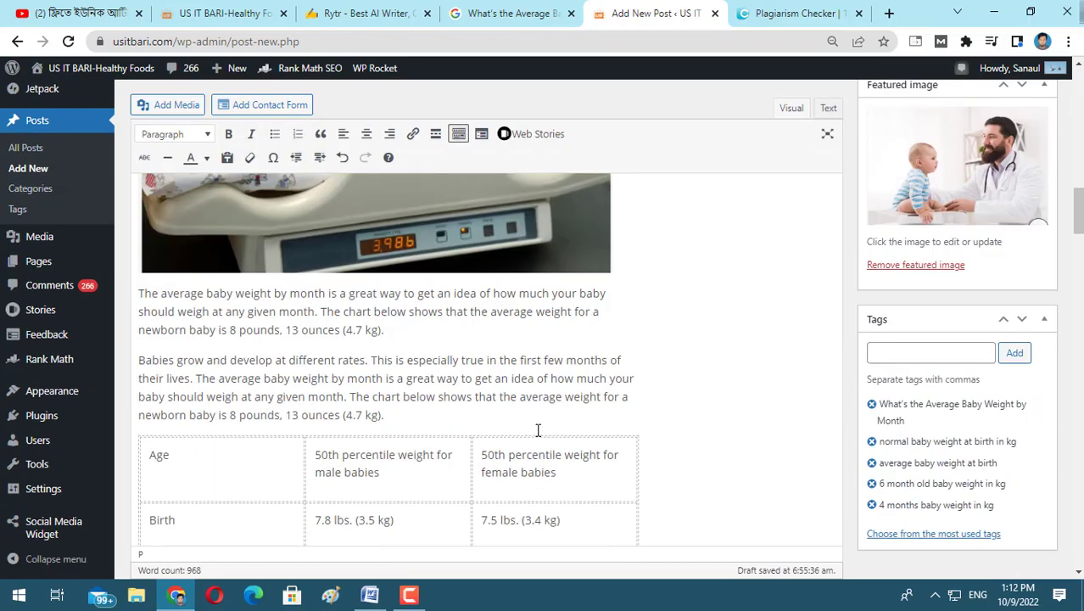
scroll(565, 422, down, 15)
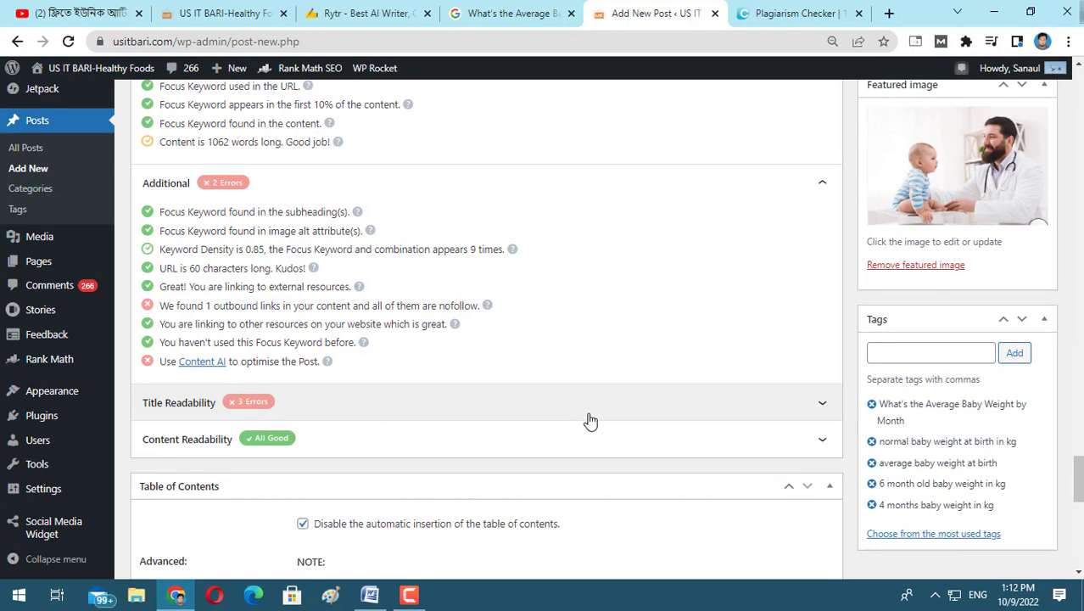
scroll(547, 430, down, 3)
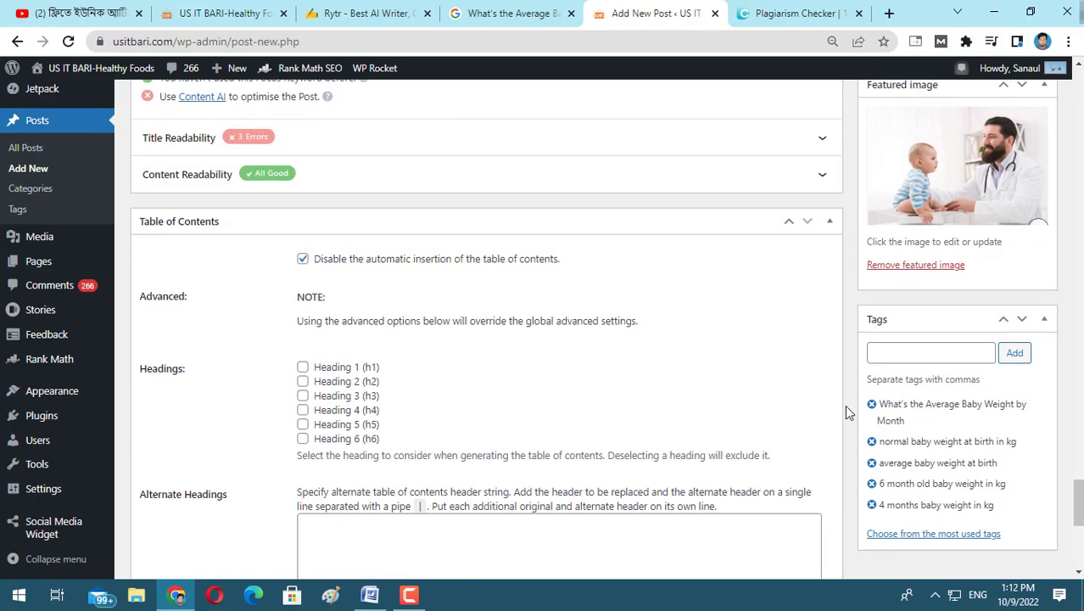
scroll(969, 426, up, 6)
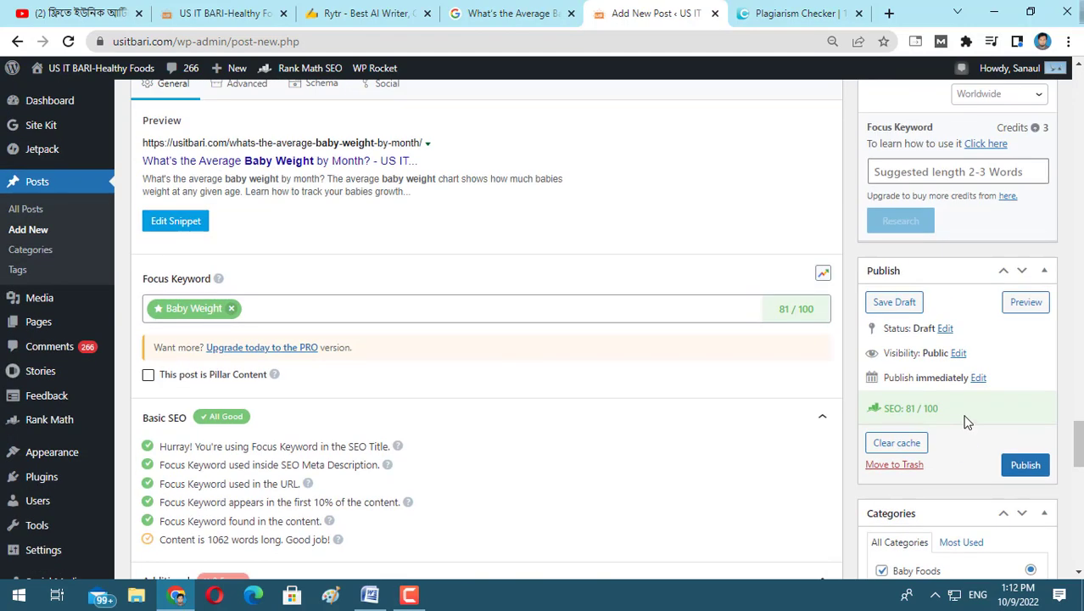
scroll(967, 423, up, 3)
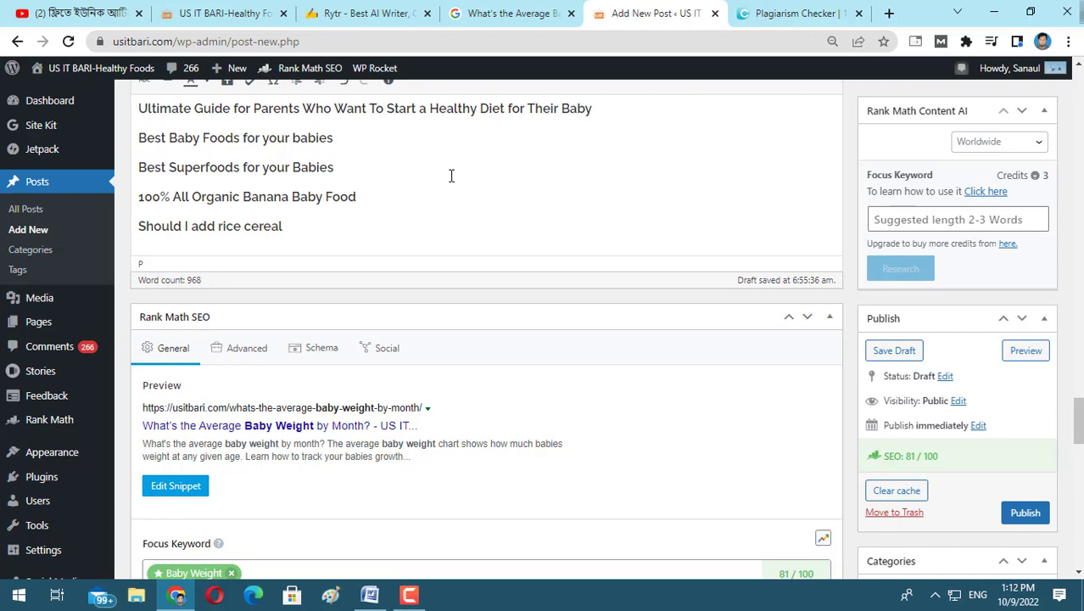
scroll(429, 344, up, 3)
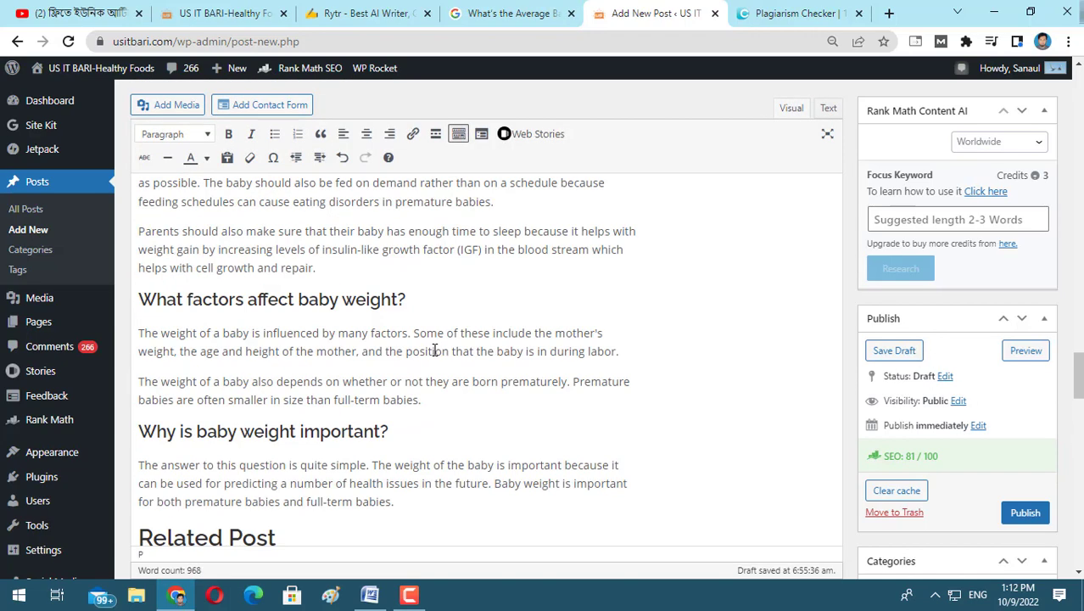
- Recheck the Rank Math focus keyword and Basic SEO results, and publish the post "What's the Average Baby Weight by Month?"
scroll(434, 350, down, 10)
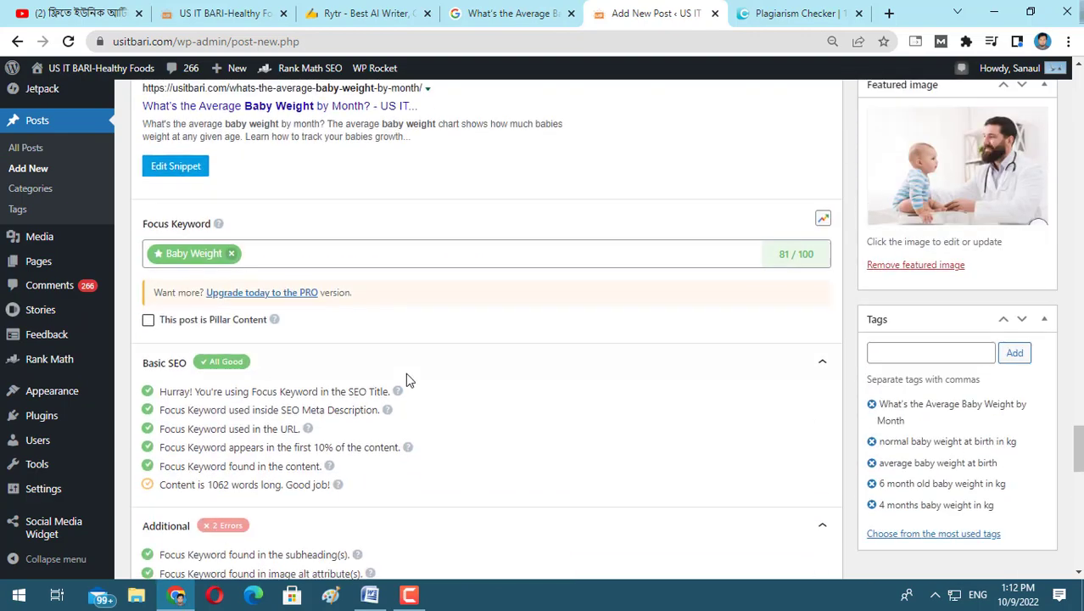
scroll(405, 373, down, 5)
scroll(455, 368, up, 6)
scroll(1016, 353, down, 3)
scroll(1036, 346, up, 3)
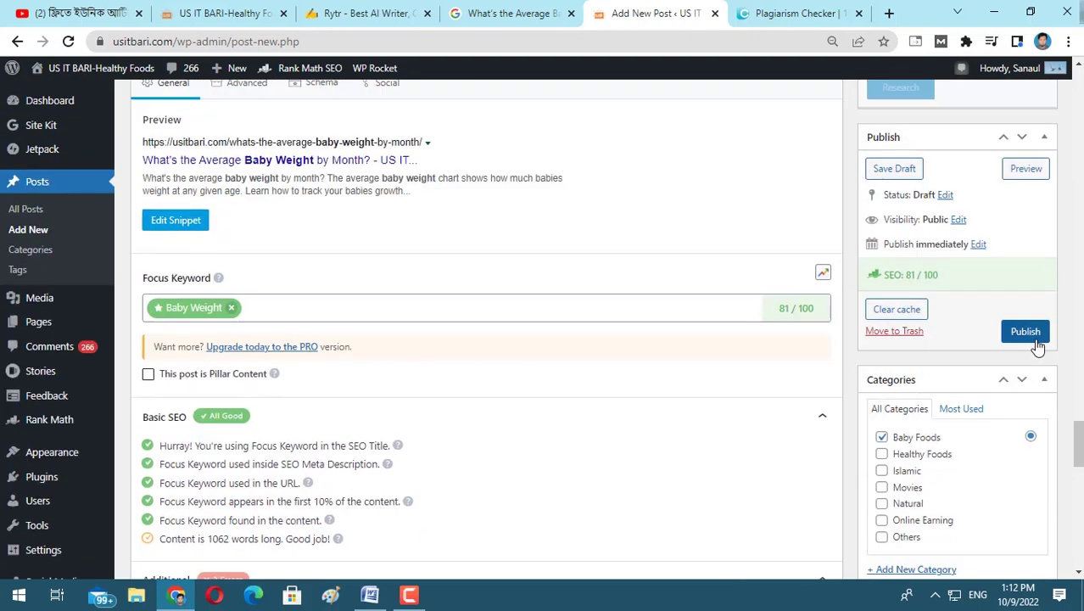
click(1024, 332)
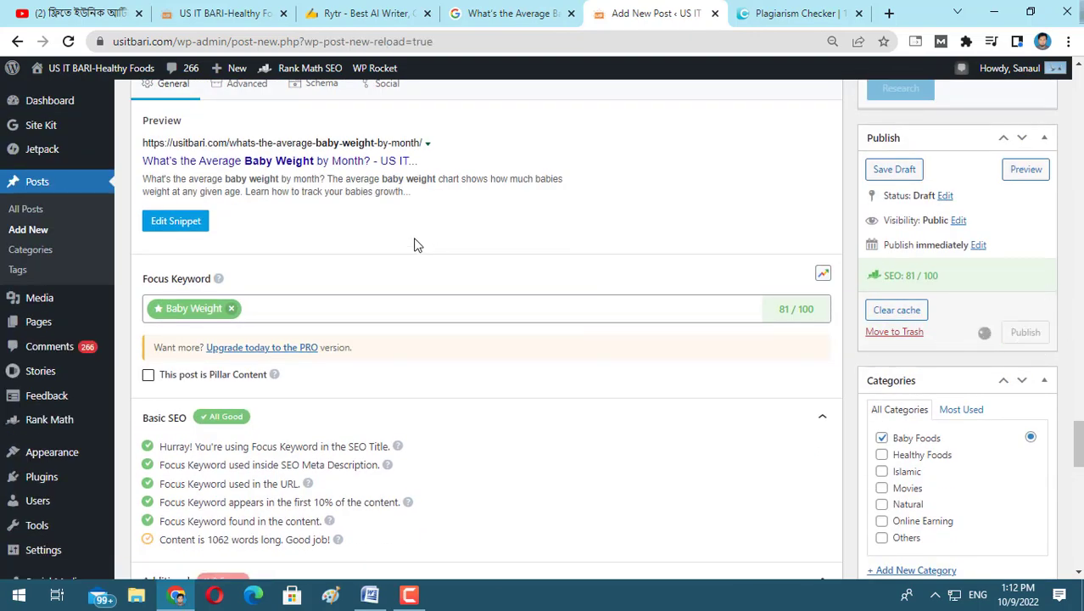
- Open the Usitbari blog's home page and look through its list of existing posts
click(219, 13)
scroll(445, 276, up, 10)
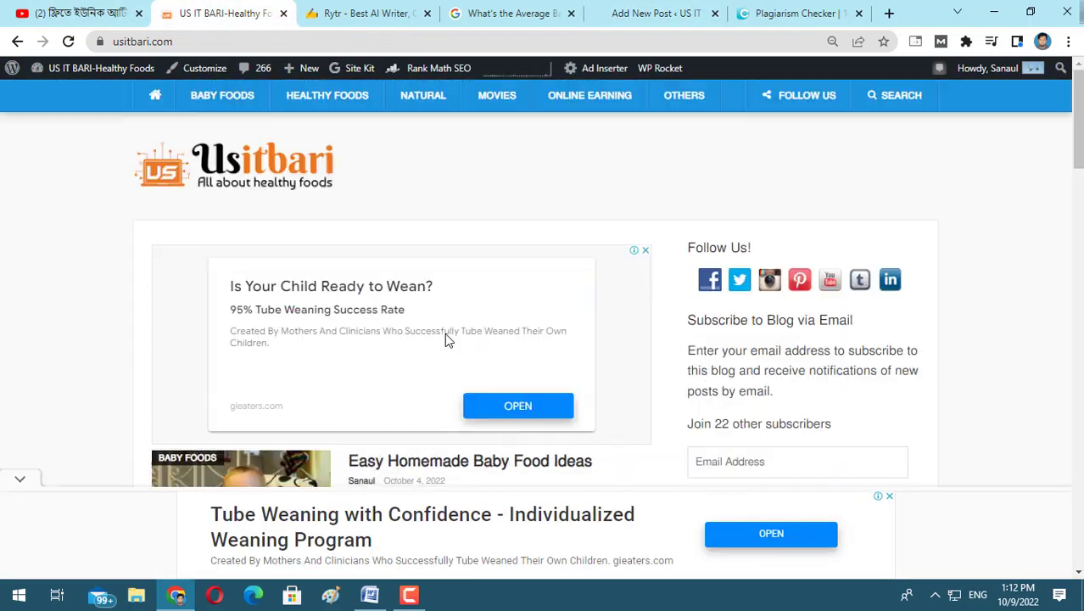
scroll(447, 339, down, 10)
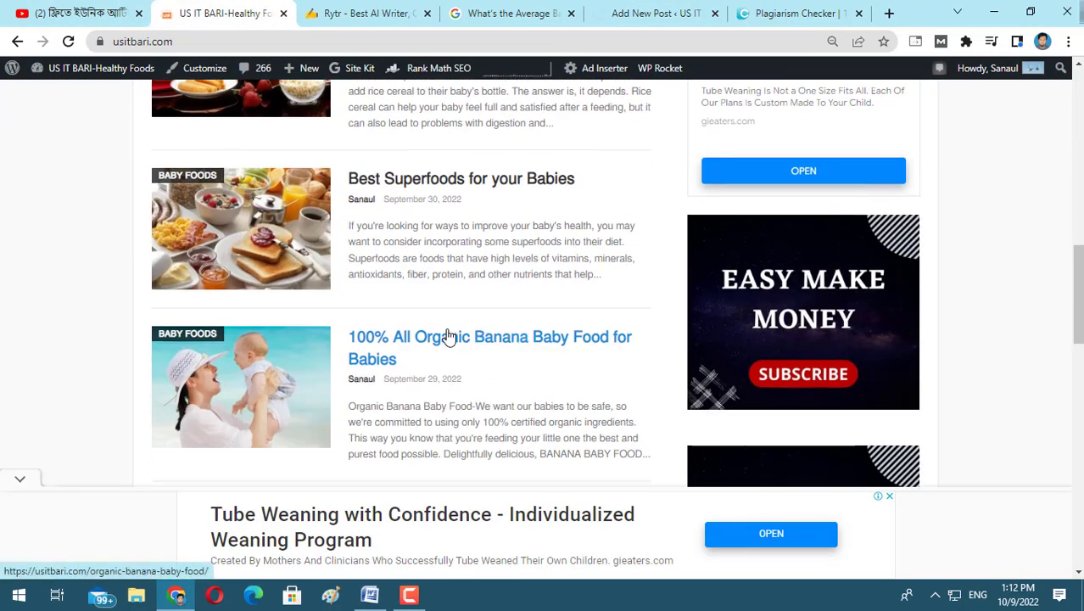
scroll(448, 335, down, 5)
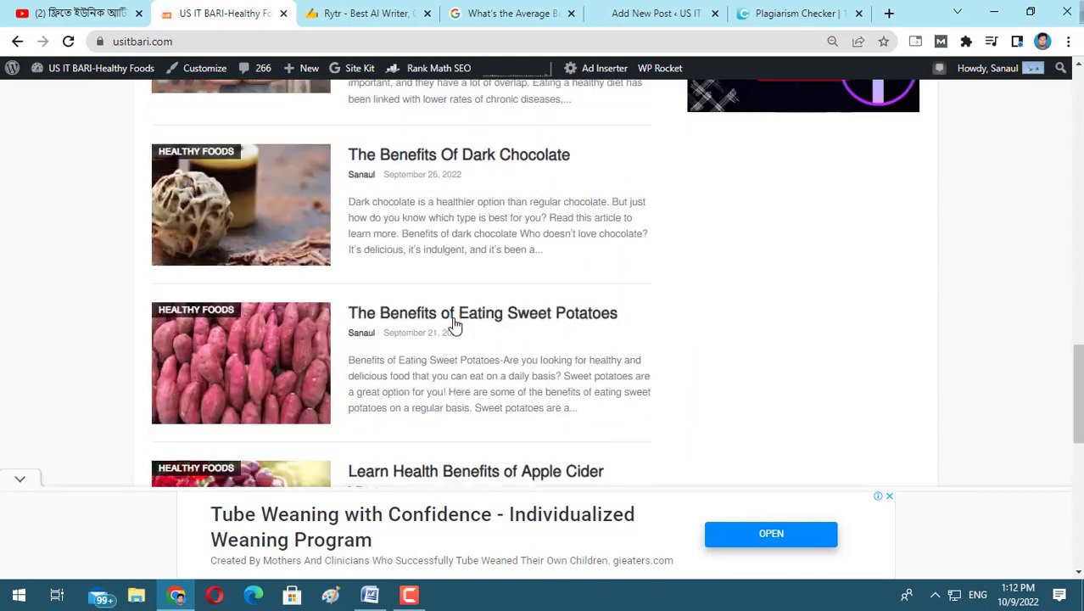
scroll(455, 325, up, 15)
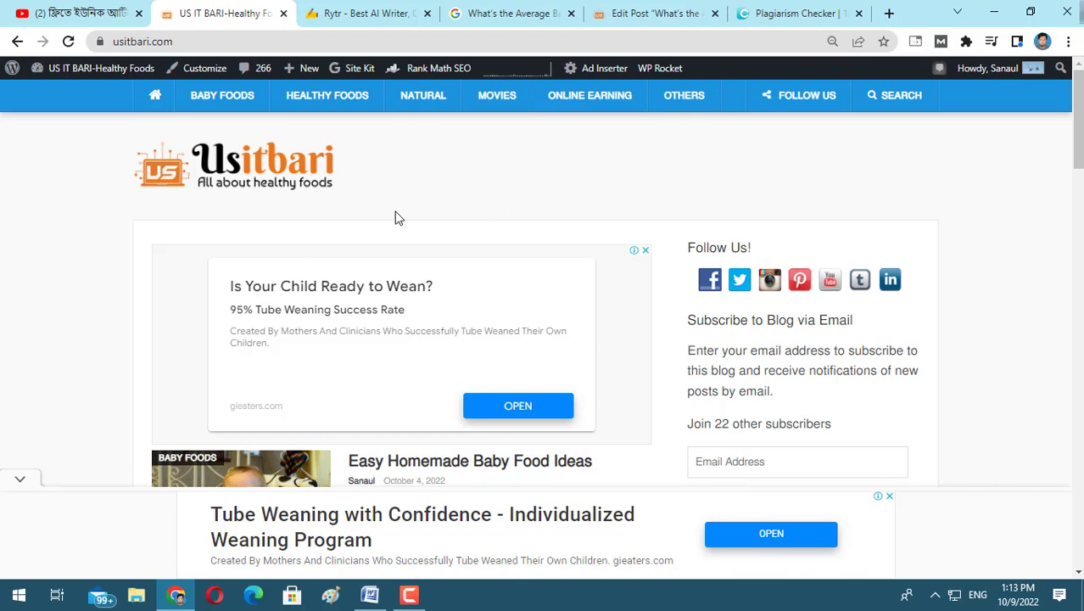
- Revisit the generated section in Rytr and look through the Google results for "What's the Average Baby Weight by Month?"
click(358, 13)
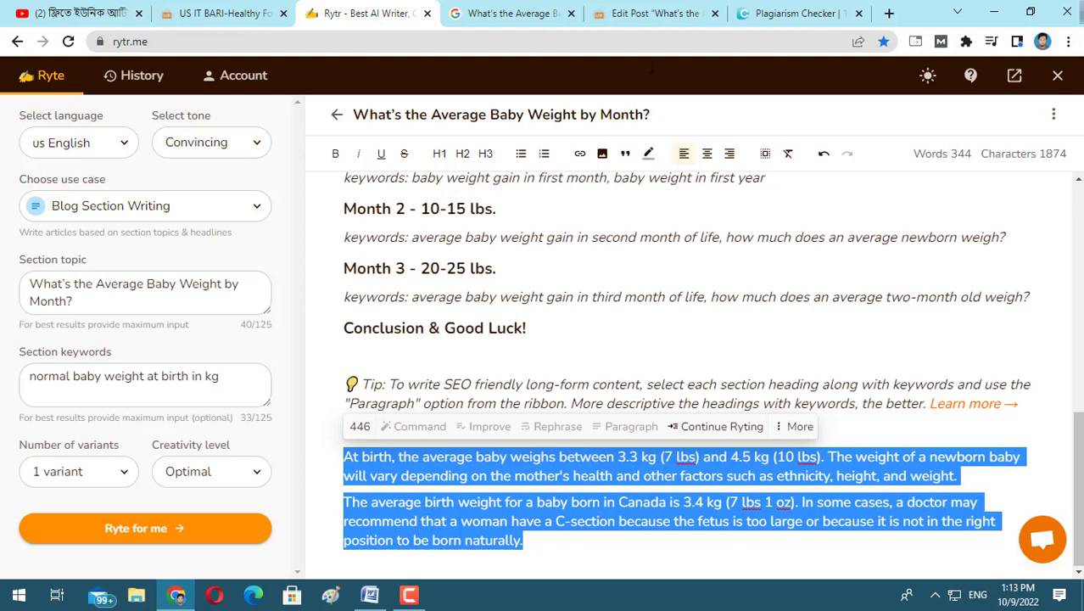
click(475, 13)
scroll(411, 416, up, 20)
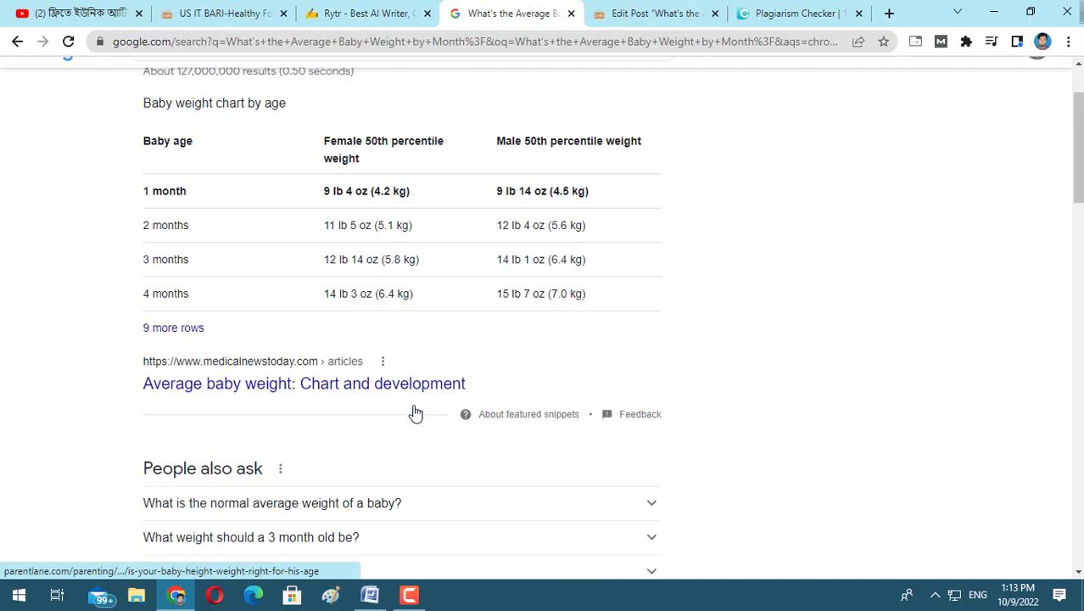
scroll(259, 463, down, 3)
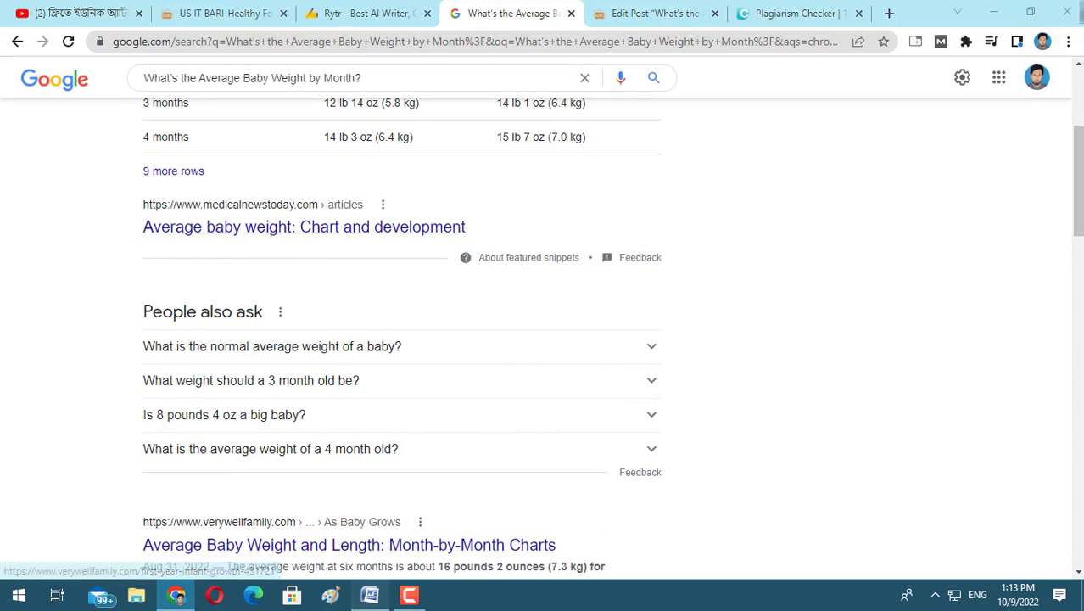
- Switch to the Word document and look through the article's remaining sections and its list of tags
click(369, 595)
scroll(503, 509, down, 7)
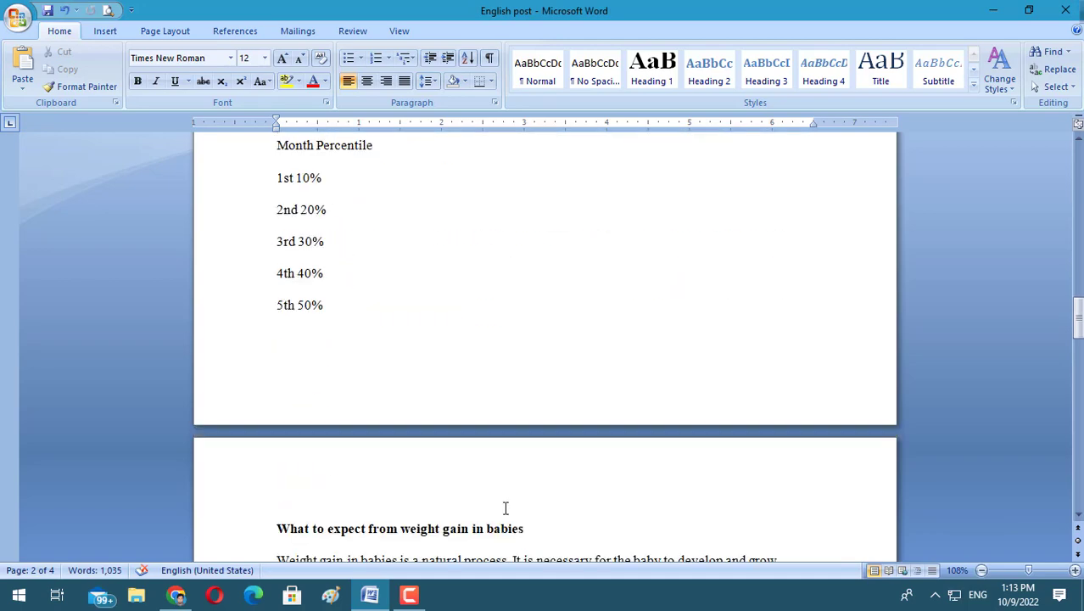
scroll(505, 509, down, 7)
scroll(506, 510, down, 15)
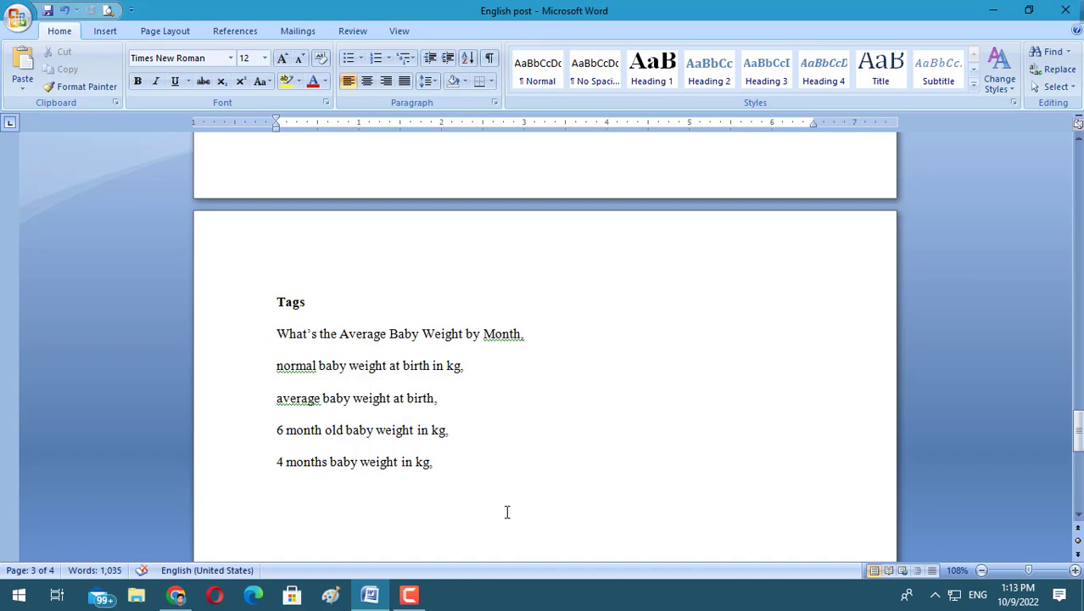
scroll(506, 511, up, 3)
scroll(506, 511, up, 4)
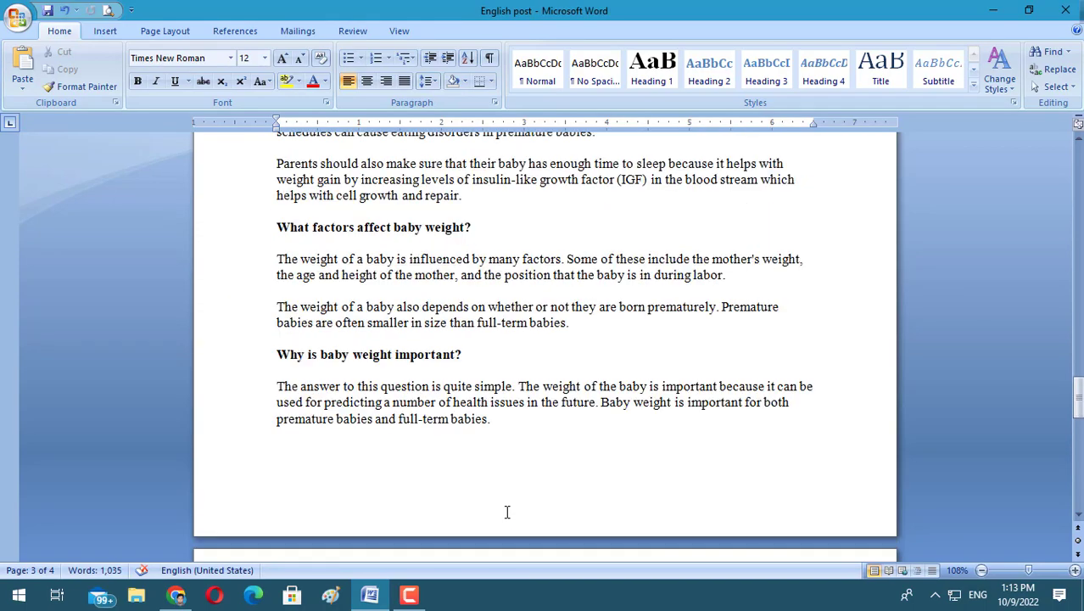
scroll(506, 511, up, 10)
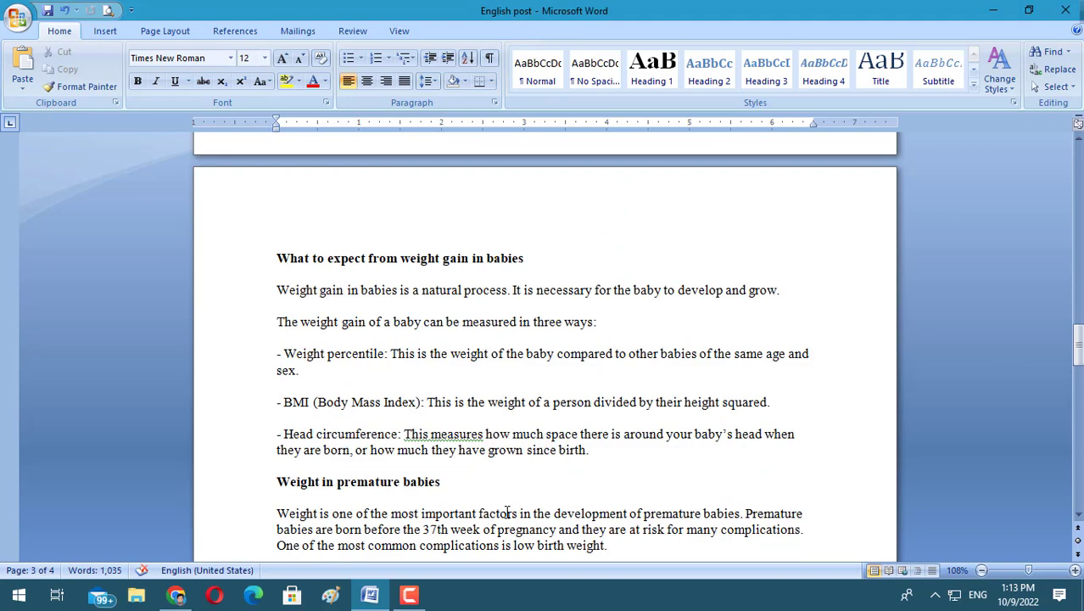
- Return to the Usitbari blog in the browser, reload its home page and highlight the new baby weight post's publication date
click(175, 594)
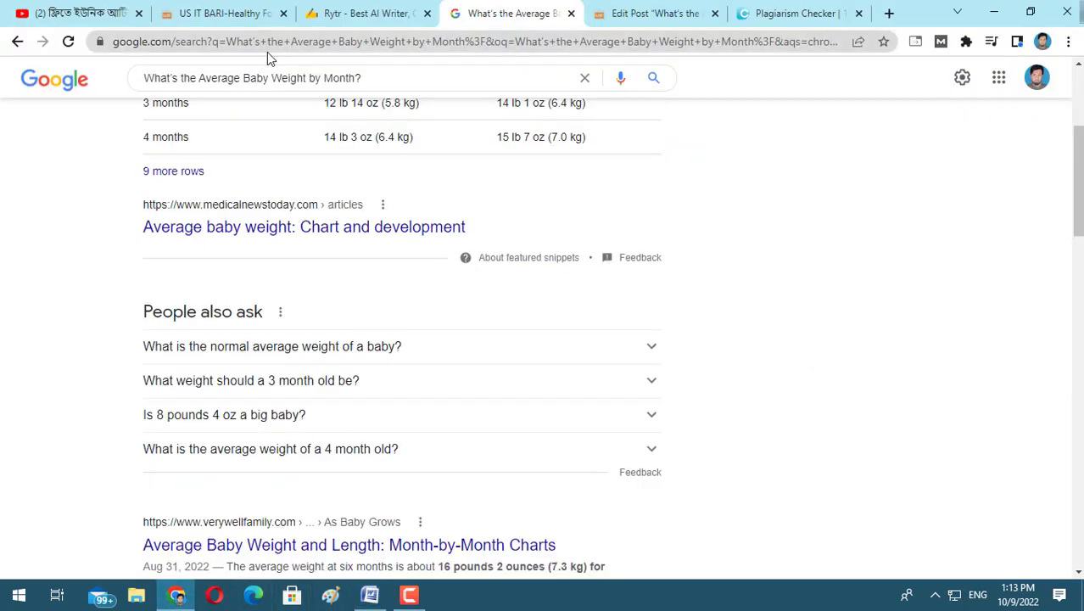
click(231, 15)
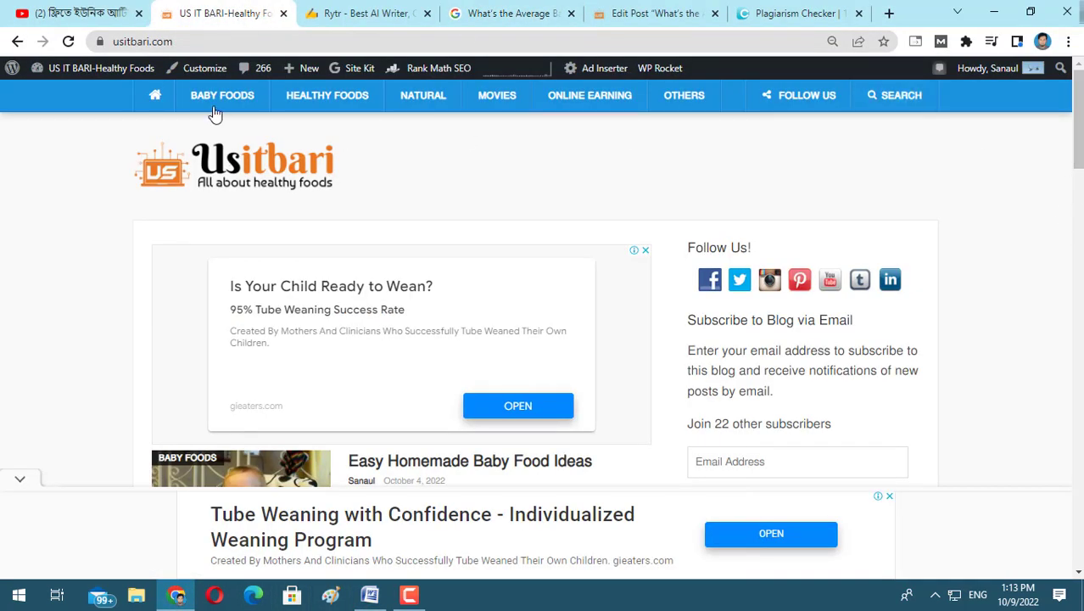
click(146, 99)
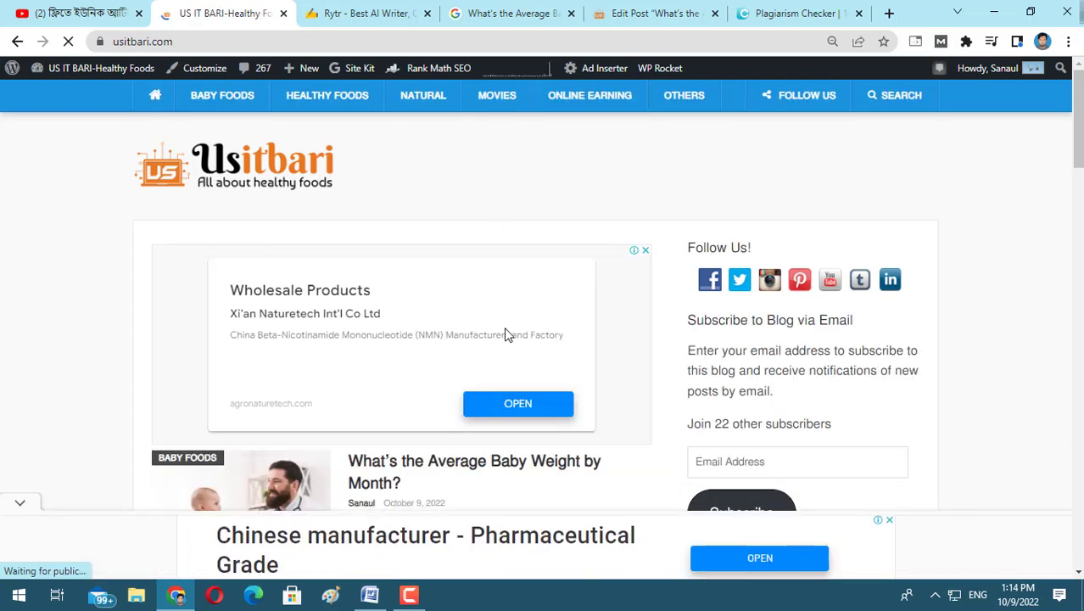
scroll(509, 331, down, 5)
scroll(514, 331, up, 2)
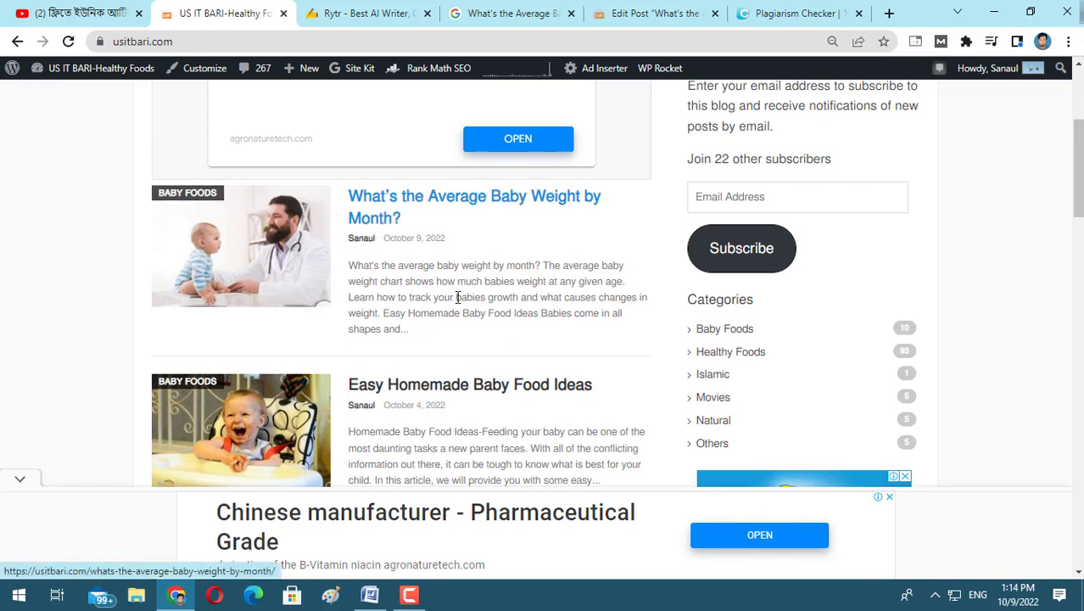
drag(386, 238, 444, 254)
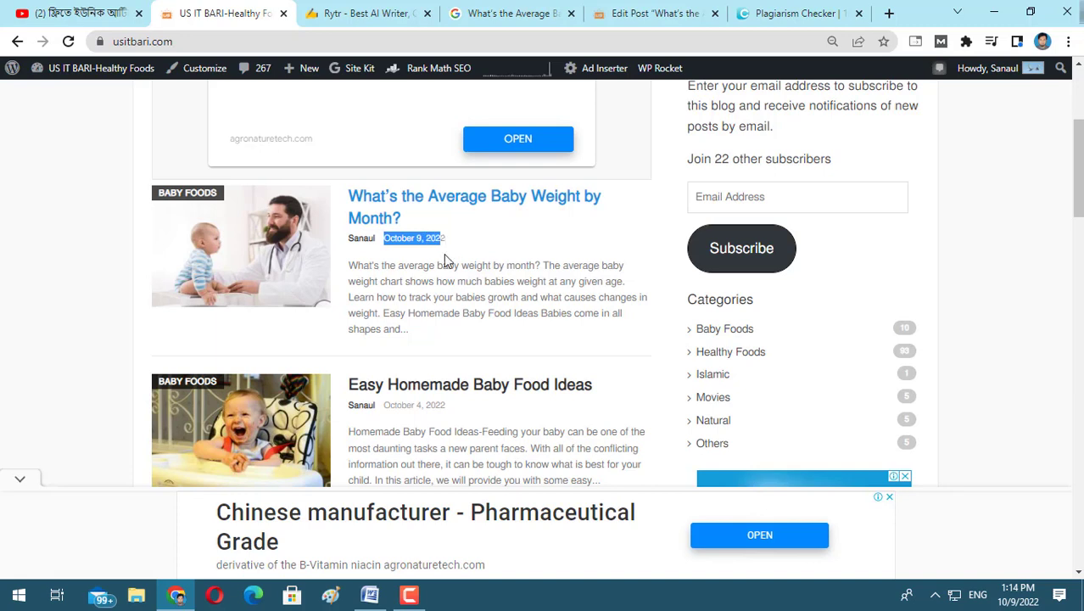